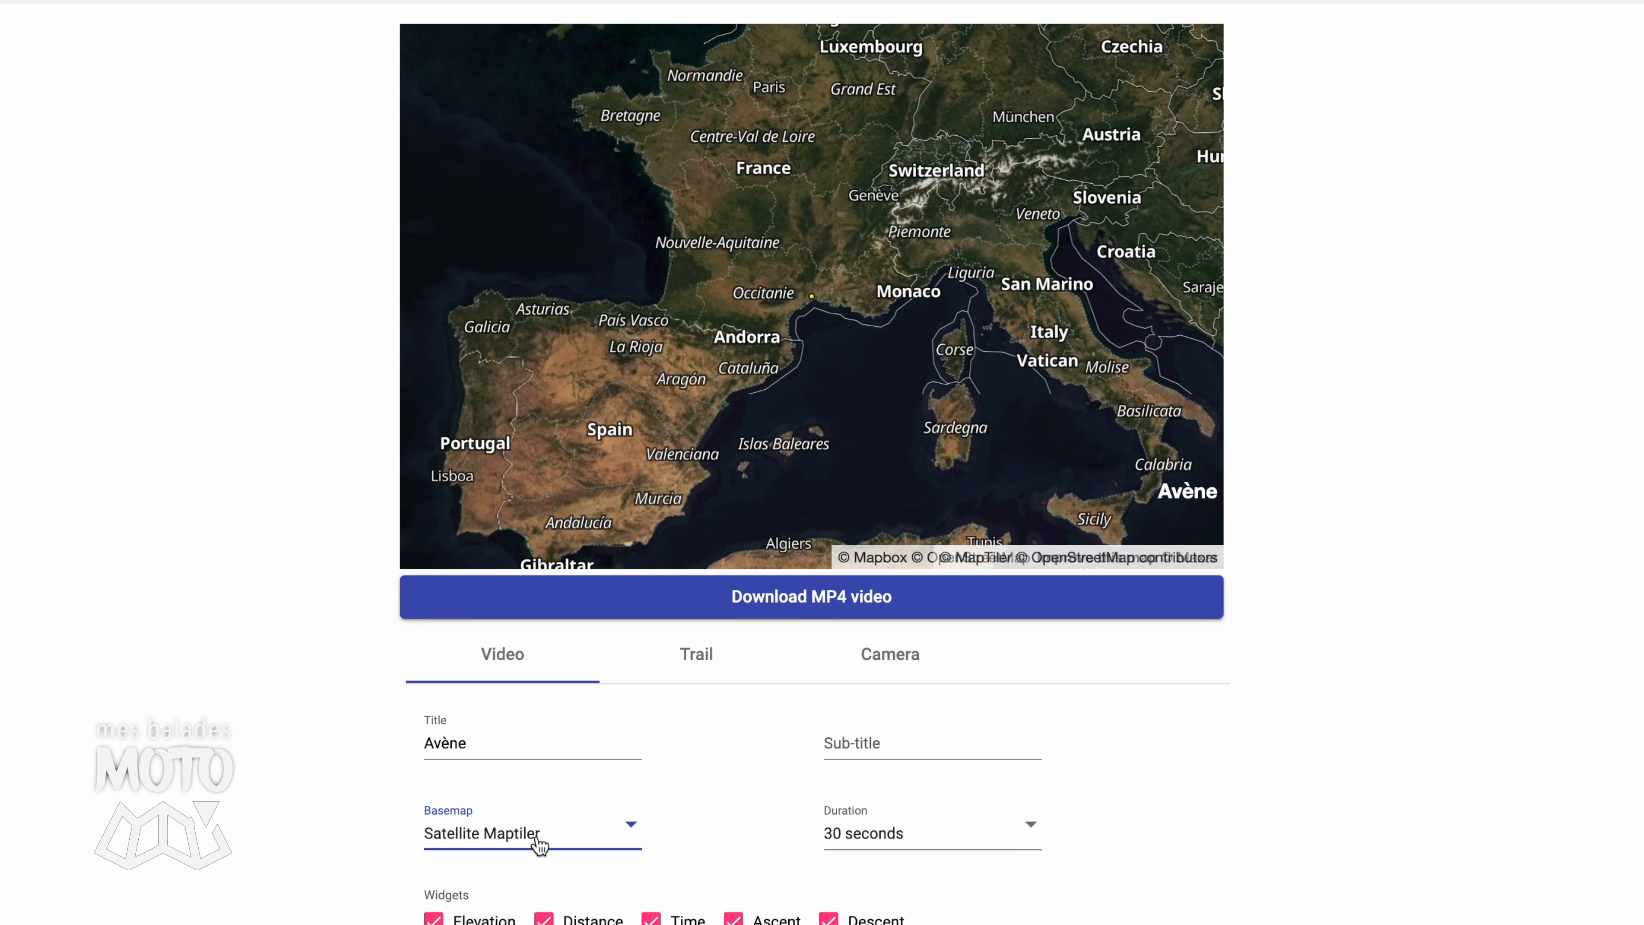
Step: Change the basemap of the Avène trail animation and download the animation as an MP4 video
{"action": "left_click", "coordinate": [539, 835]}
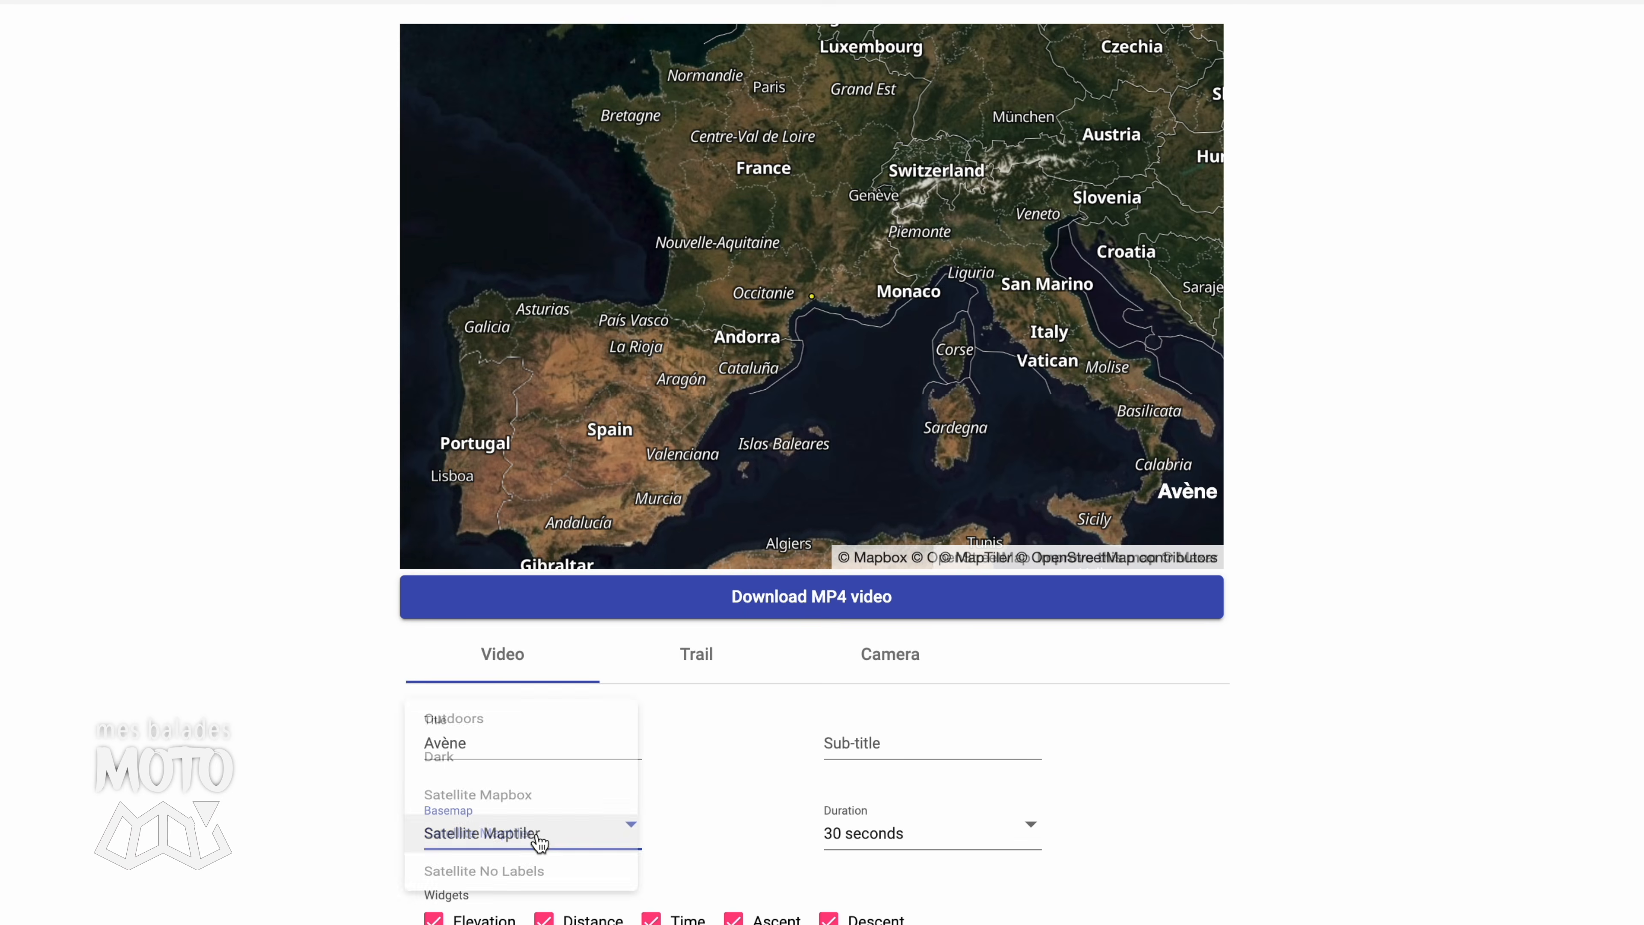
{"action": "left_click", "coordinate": [477, 714]}
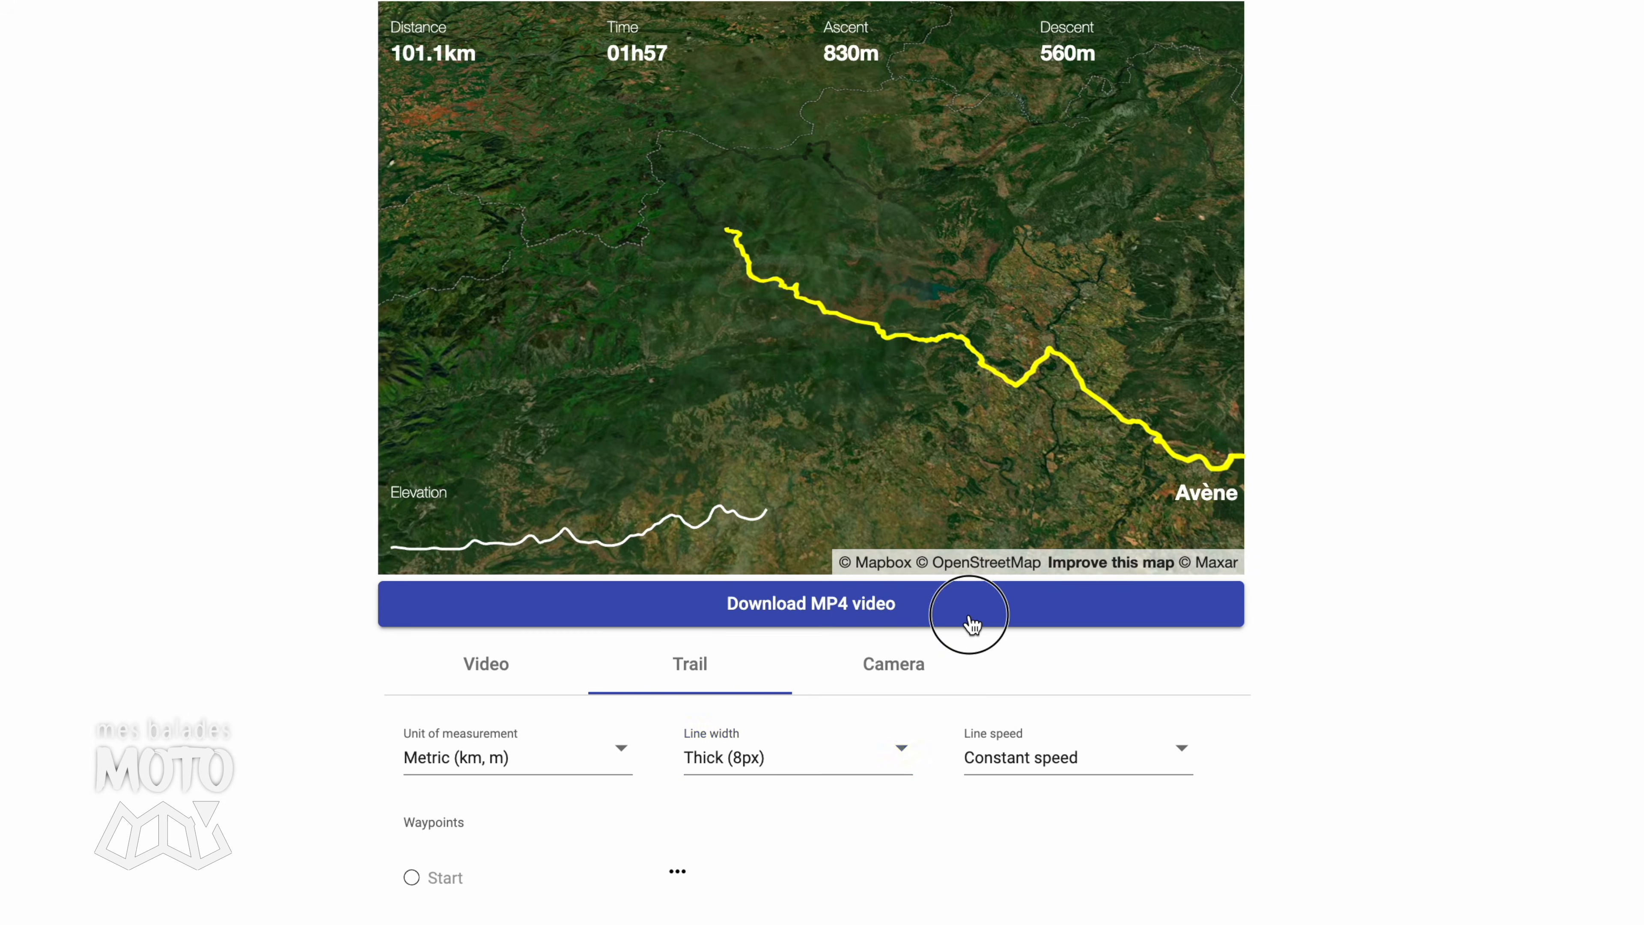
{"action": "left_click", "coordinate": [970, 611]}
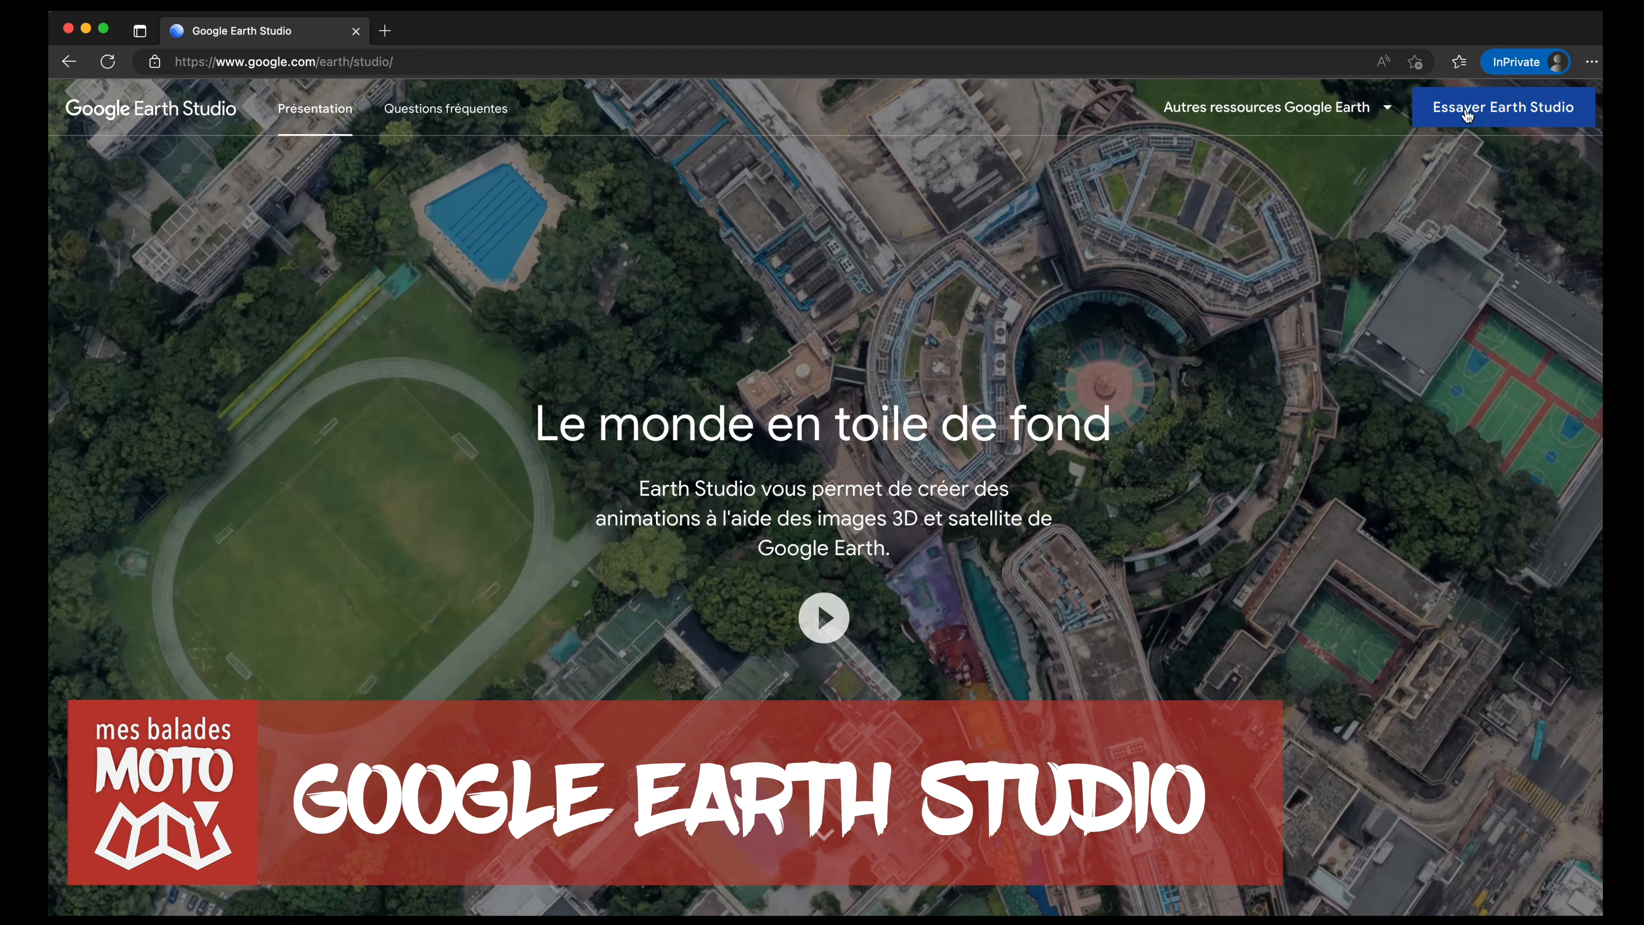
Step: Launch Google Earth Studio from its presentation page
{"action": "left_click", "coordinate": [1450, 105]}
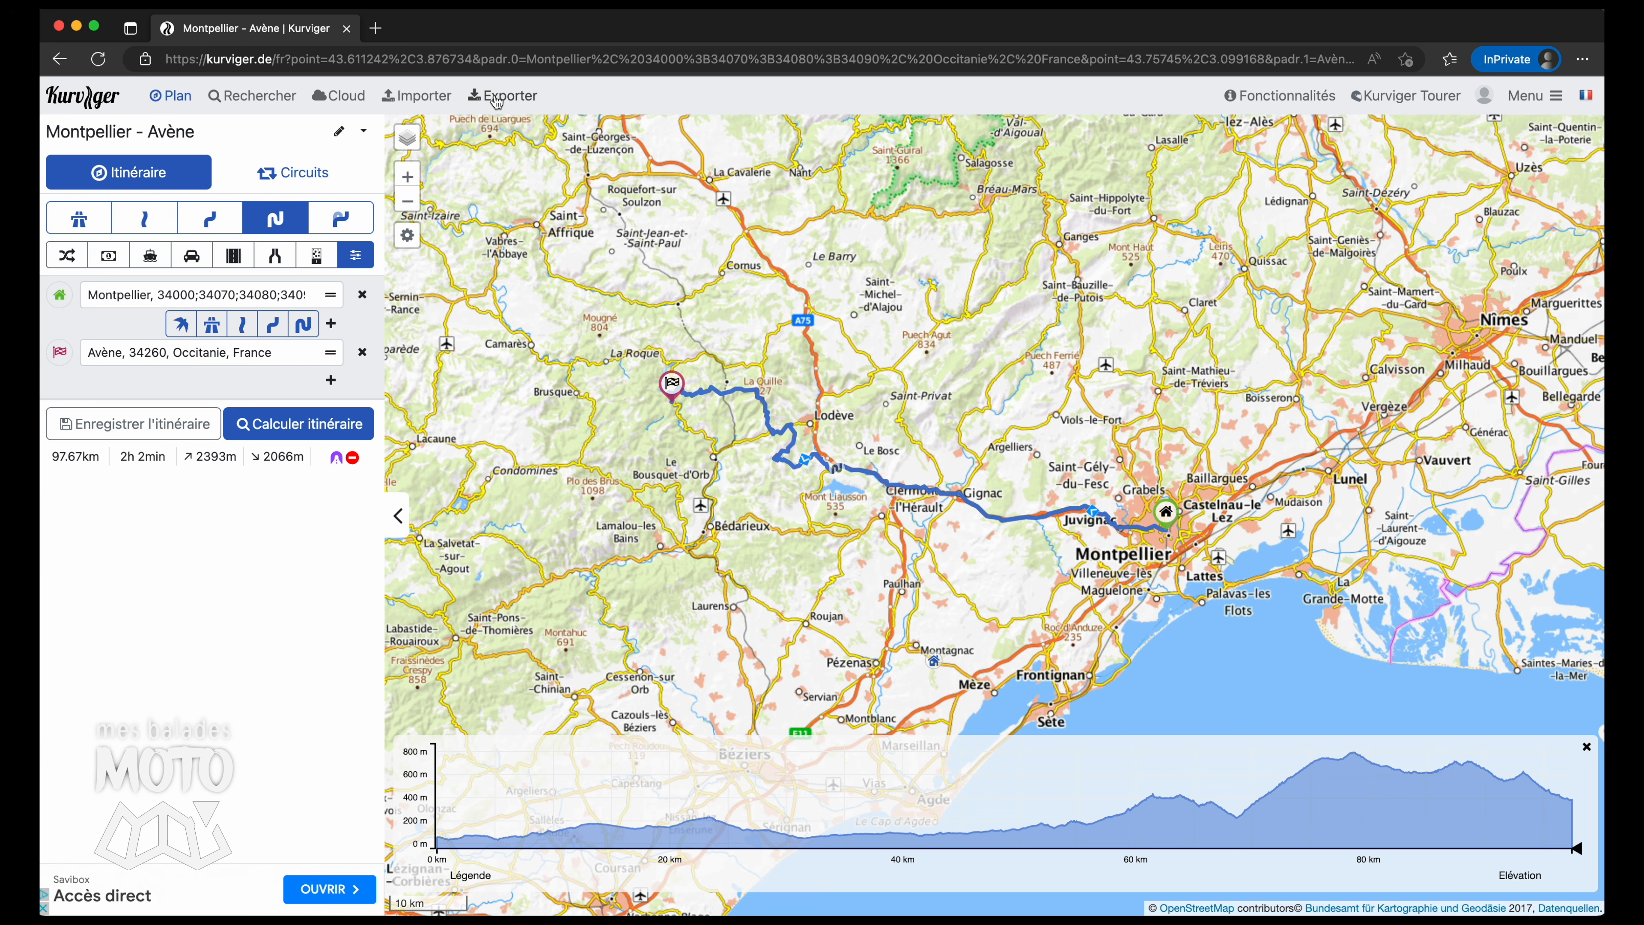
Step: Export the Montpellier - Avène route from Kurviger and convert Avène.gpx to KML on GPX2KML, excluding its routes
{"action": "left_click", "coordinate": [497, 96]}
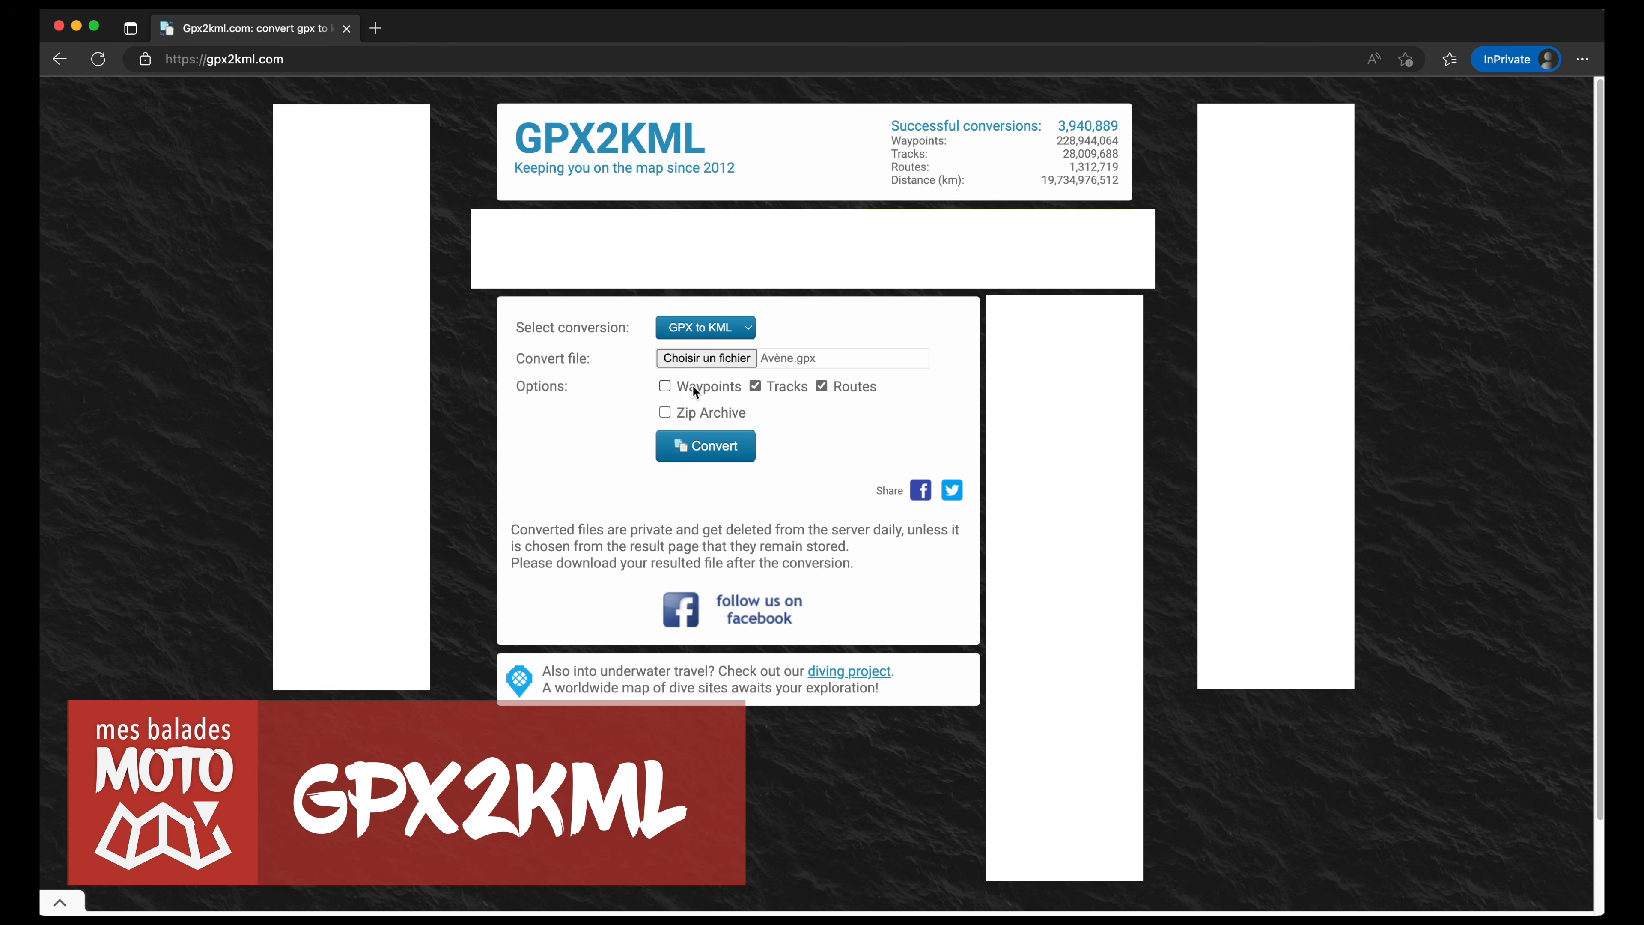
{"action": "left_click", "coordinate": [820, 386]}
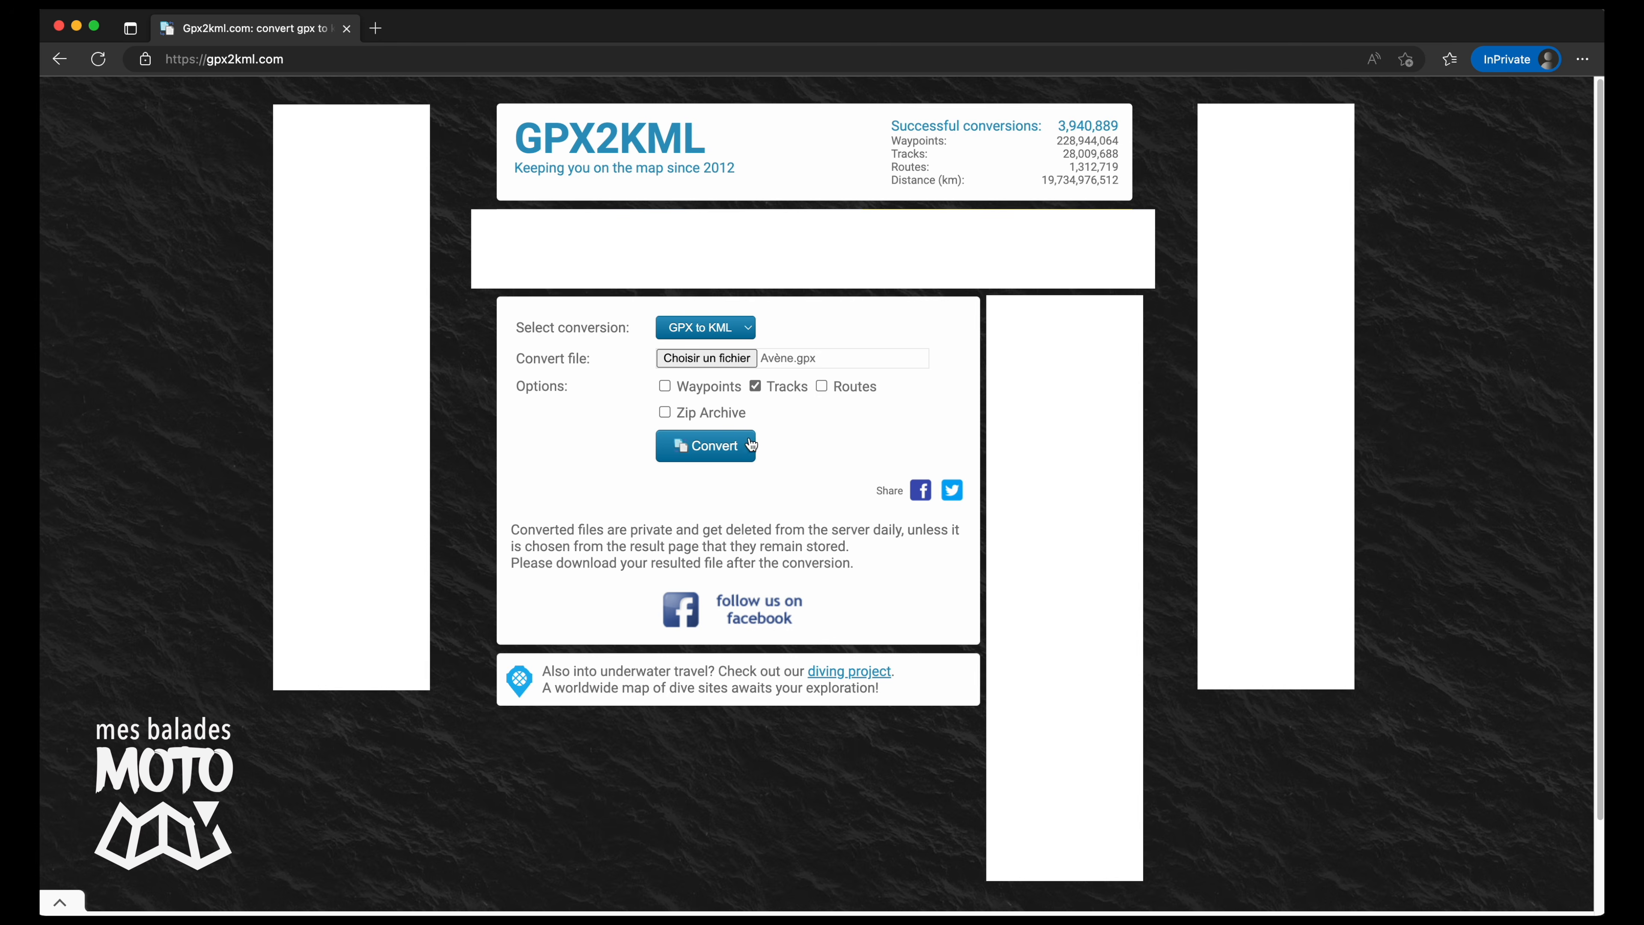
{"action": "left_click", "coordinate": [720, 453]}
{"action": "left_click", "coordinate": [679, 371]}
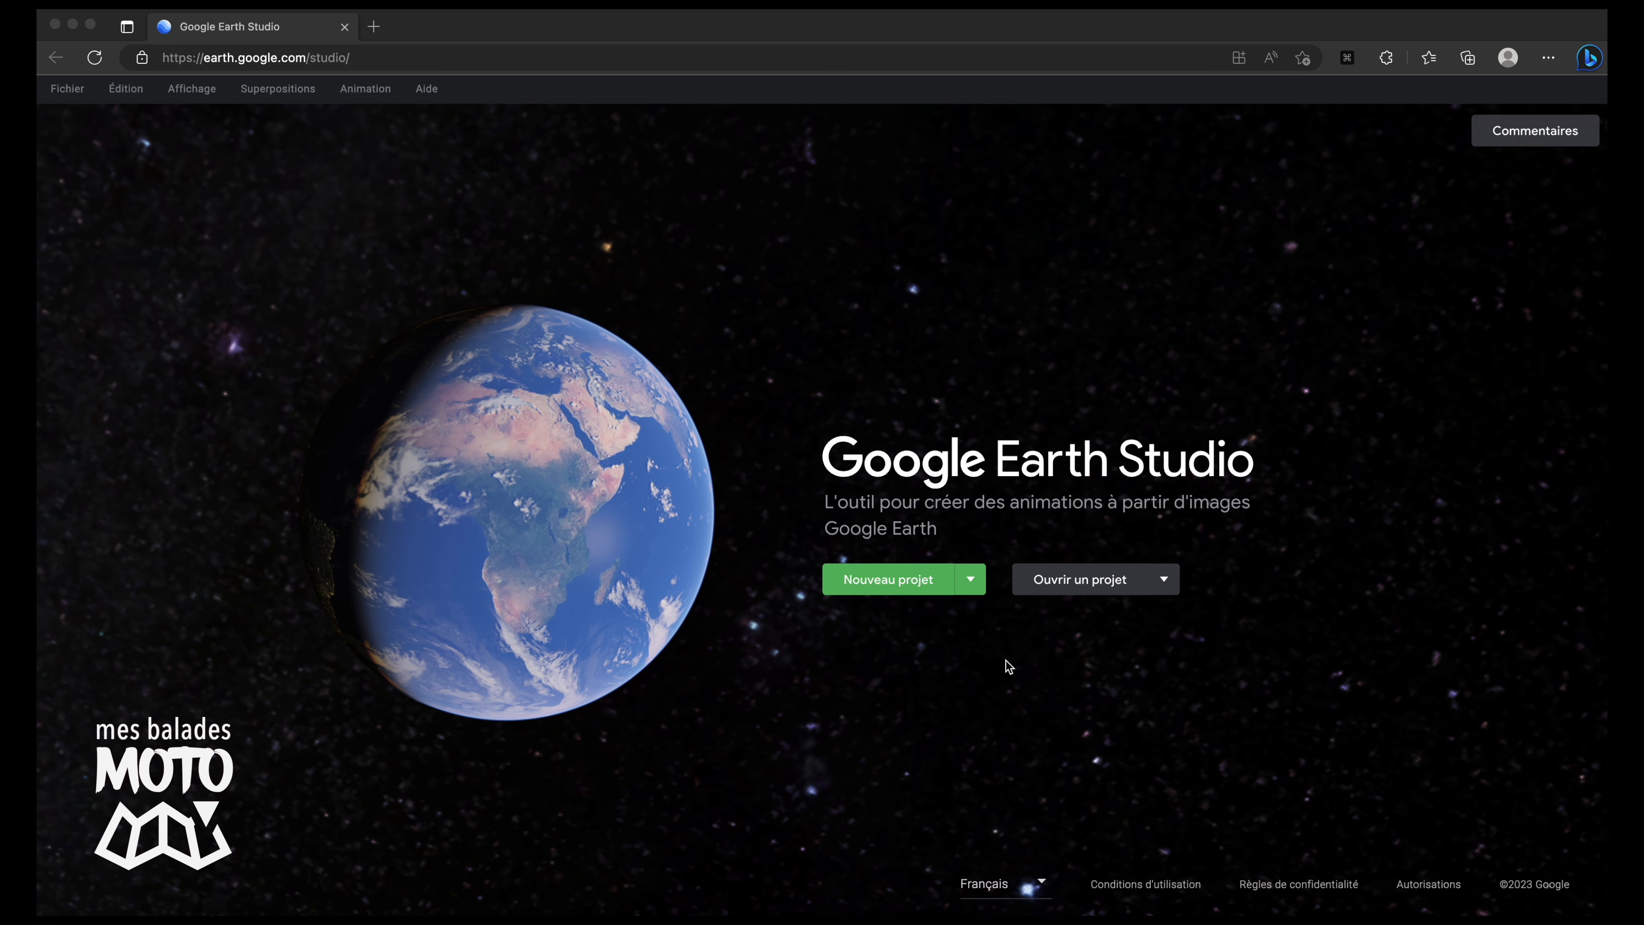
Step: Create a new Google Earth Studio project named Démo Mes Balades Moto with its duration expressed as time (Temps)
{"action": "left_click", "coordinate": [904, 582]}
{"action": "type", "text": "Démo Mes Balades Moto"}
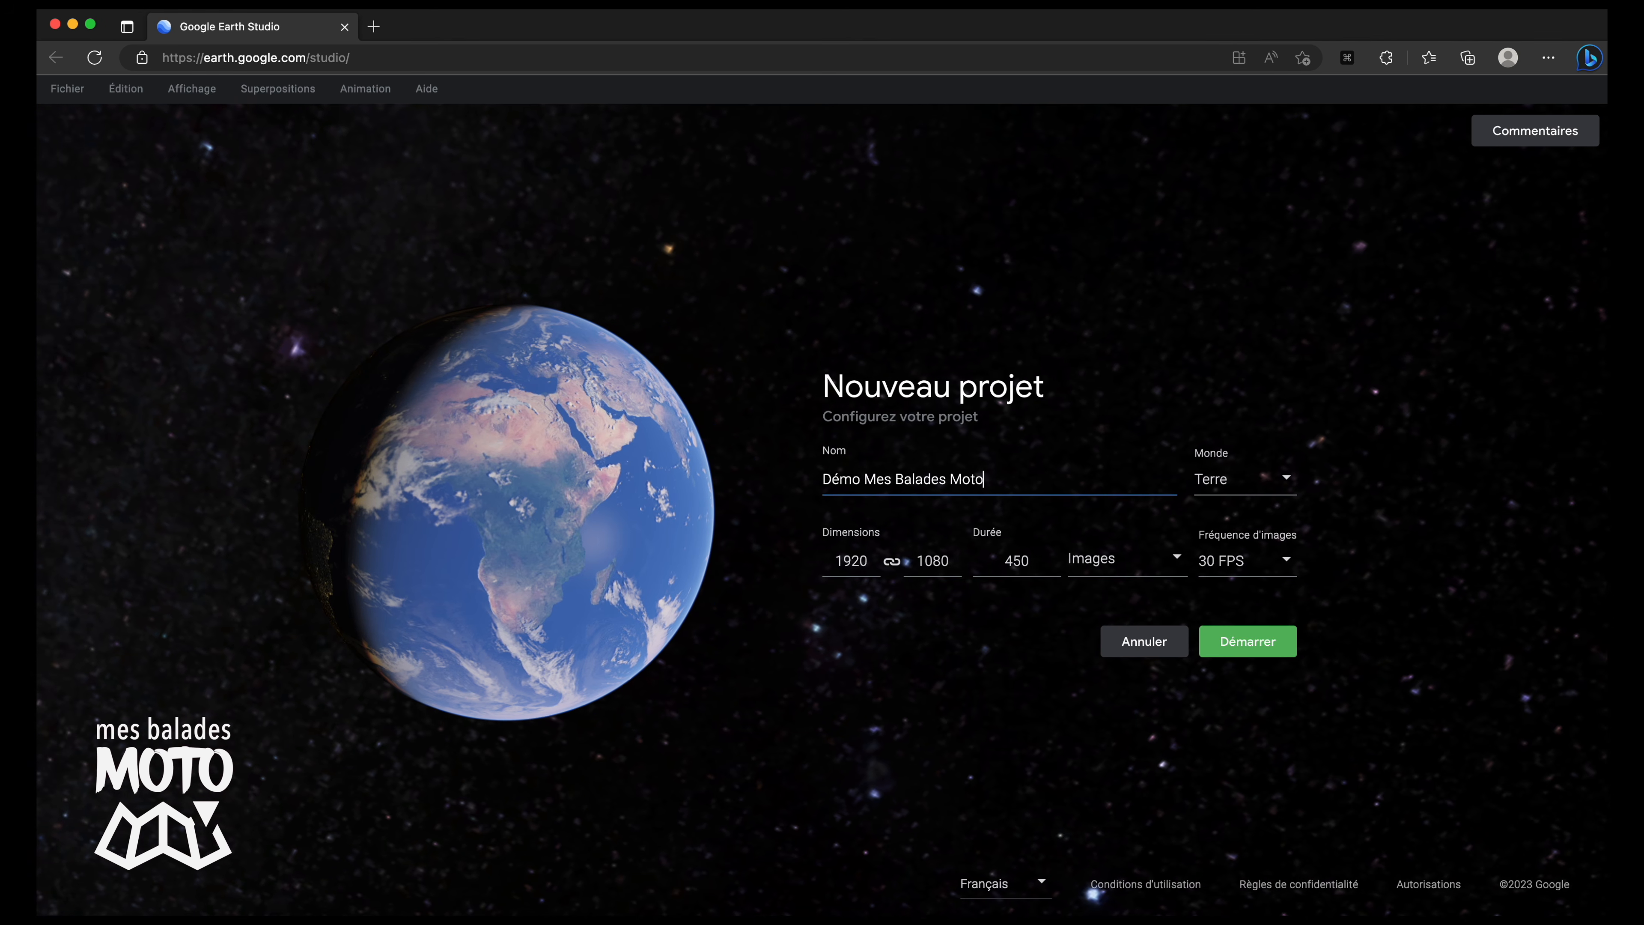
{"action": "left_click", "coordinate": [1095, 556]}
{"action": "left_click", "coordinate": [1093, 635]}
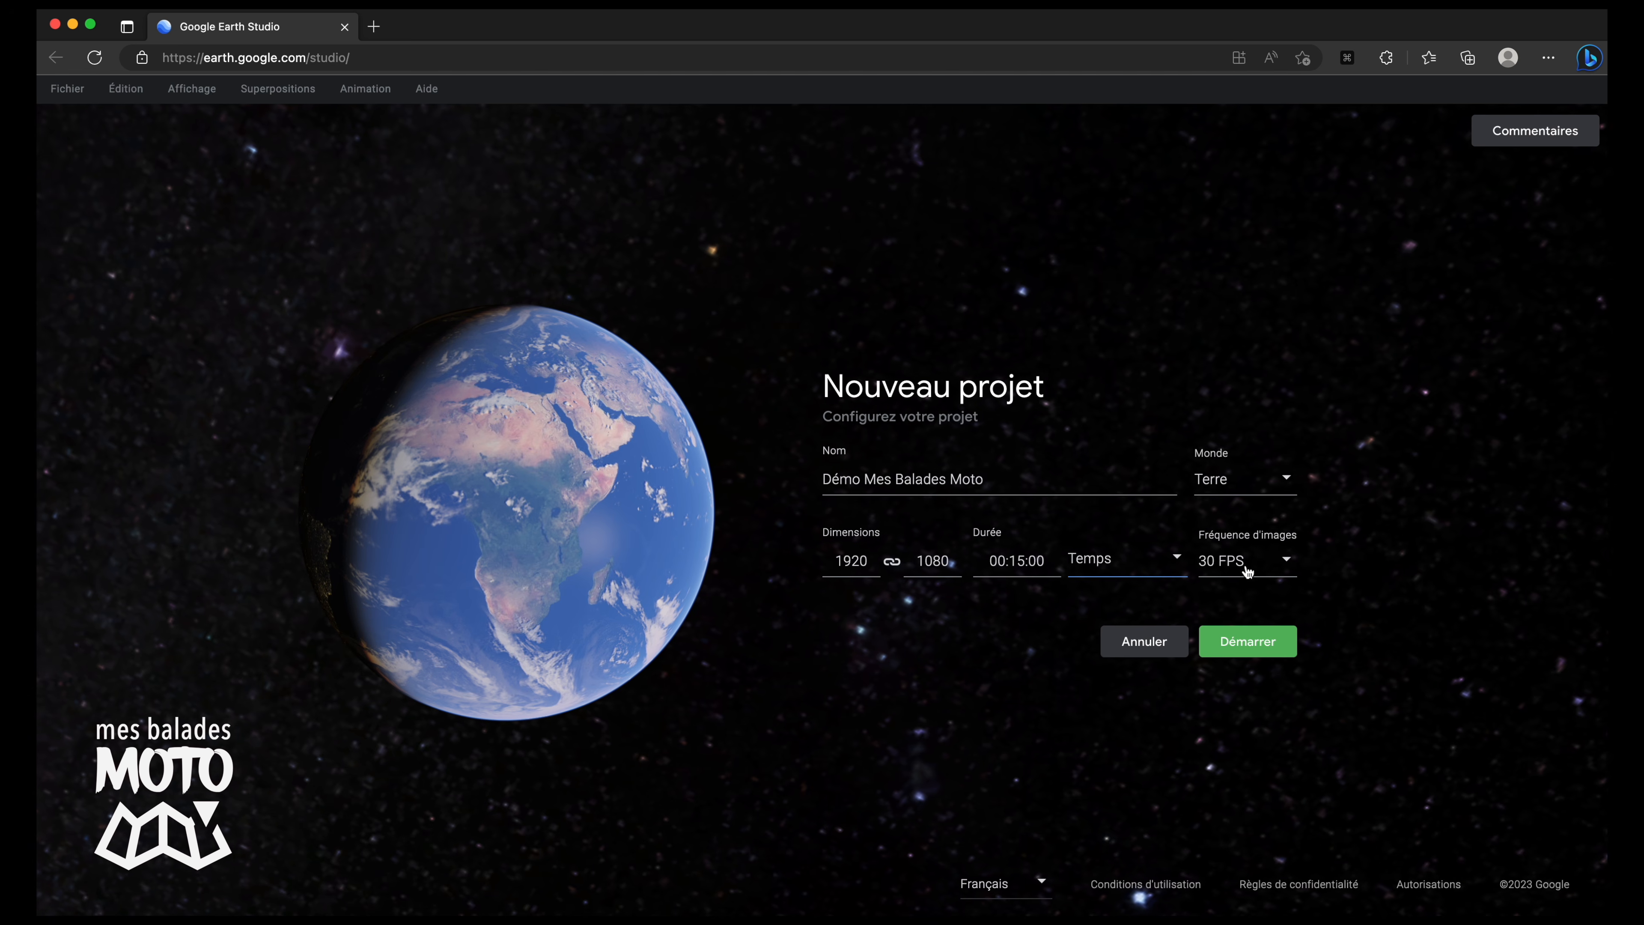
{"action": "left_click", "coordinate": [1250, 648]}
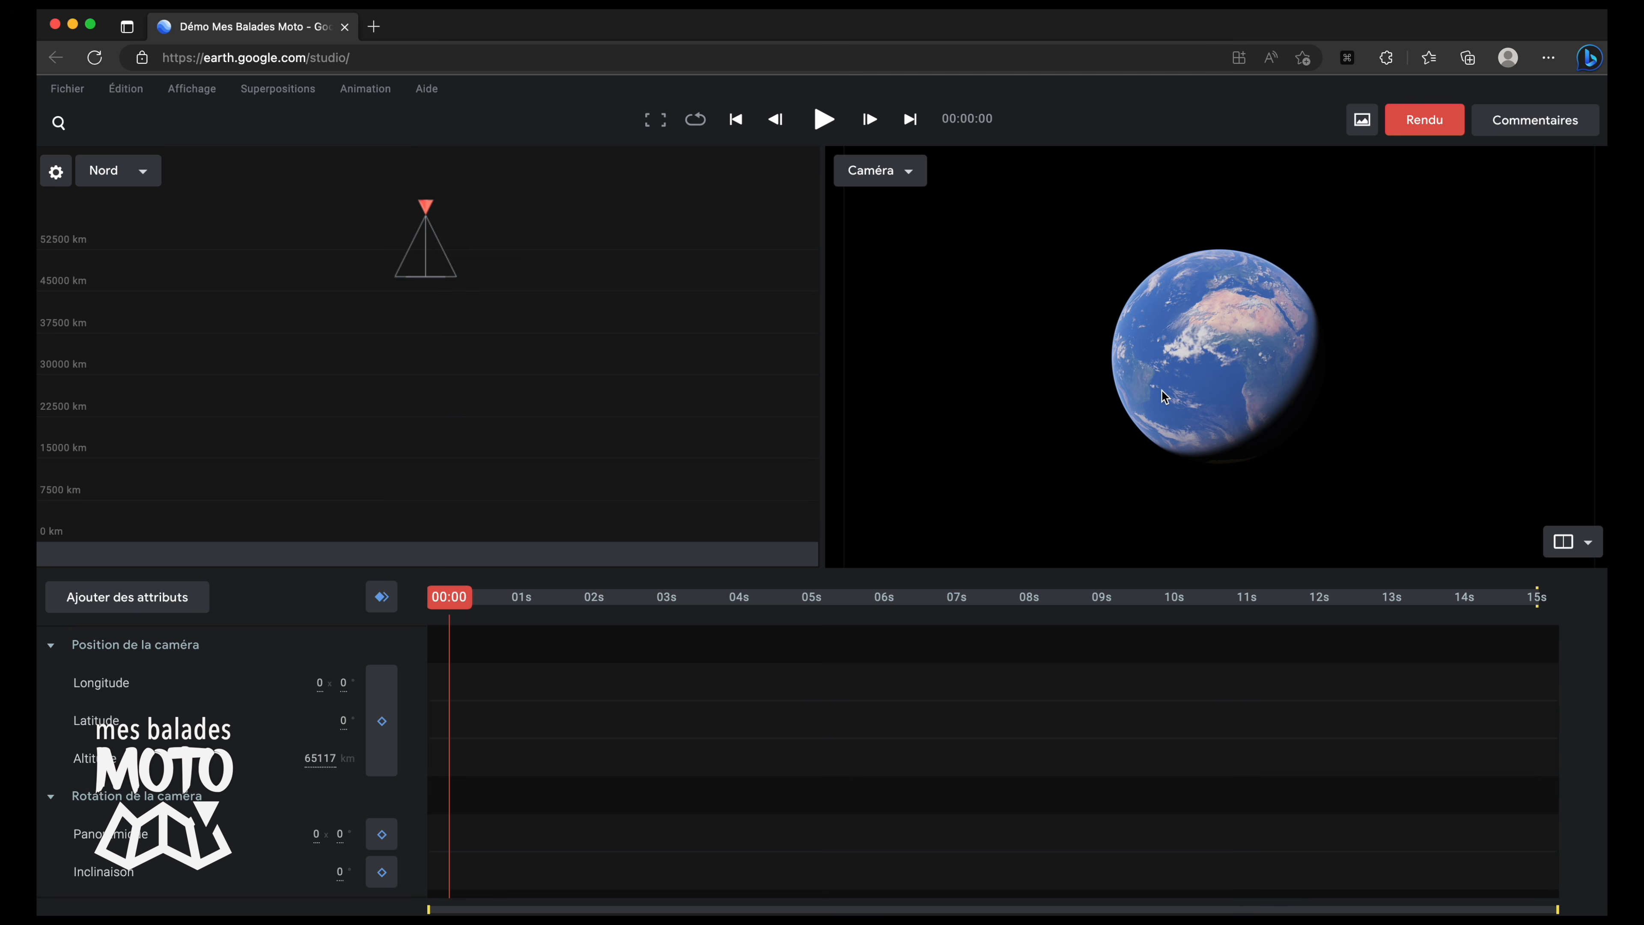
Step: Import the converted Avène KML file as an overlay, display its track and centre the camera on it
{"action": "left_click", "coordinate": [470, 315]}
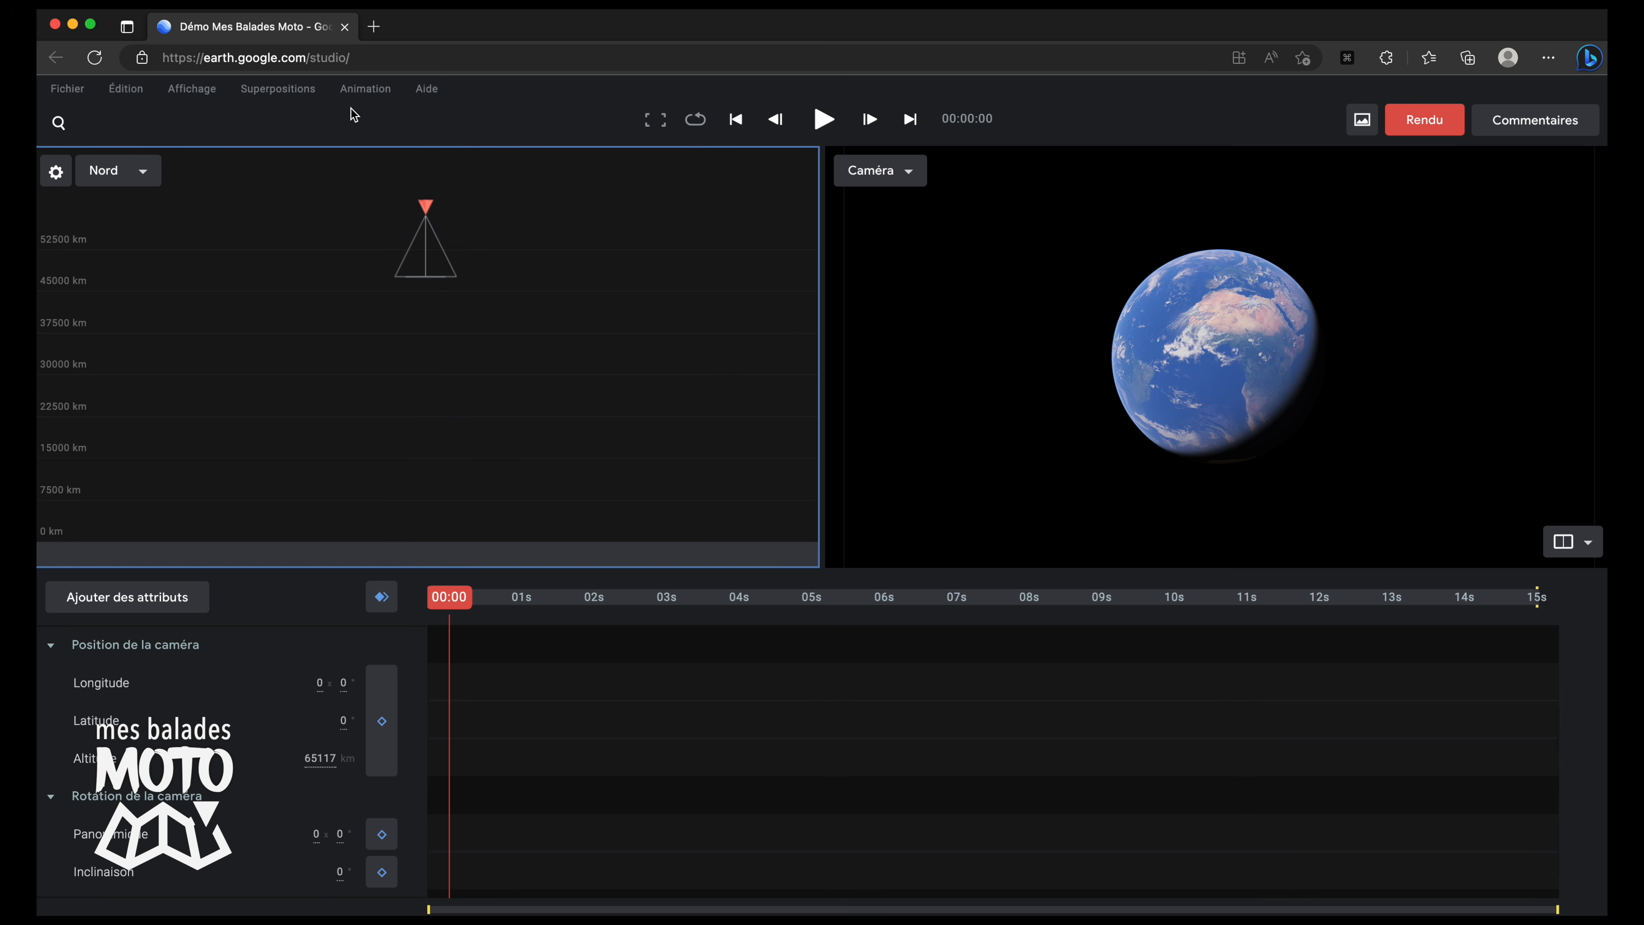
{"action": "left_click", "coordinate": [278, 88]}
{"action": "left_click", "coordinate": [356, 133]}
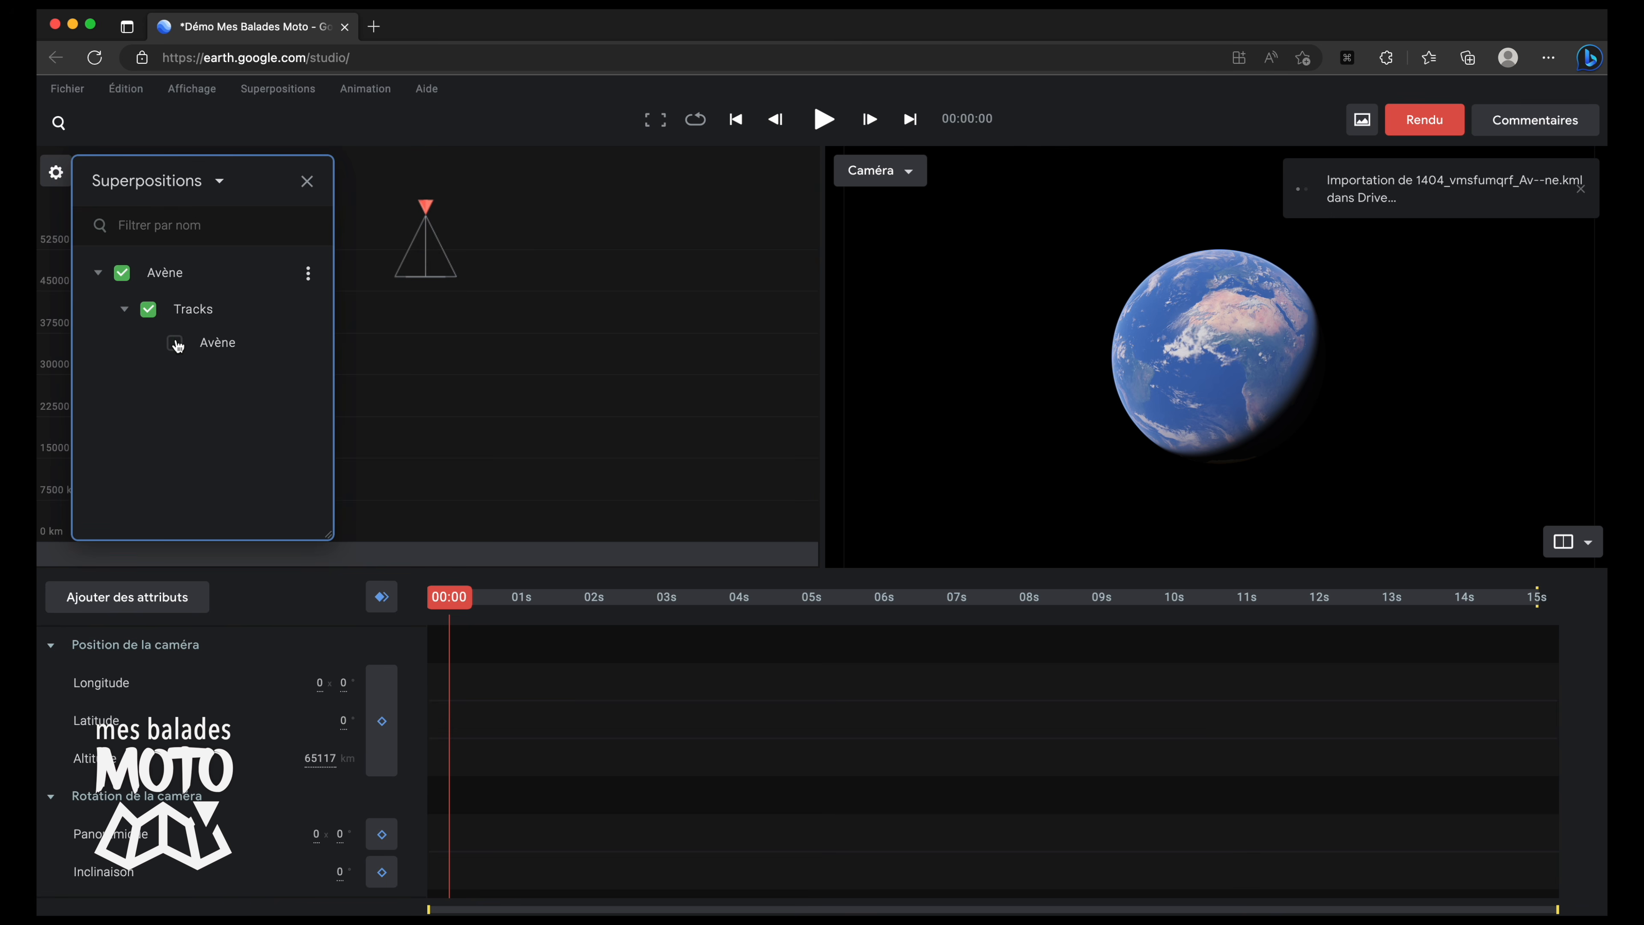
{"action": "double_click", "coordinate": [214, 347]}
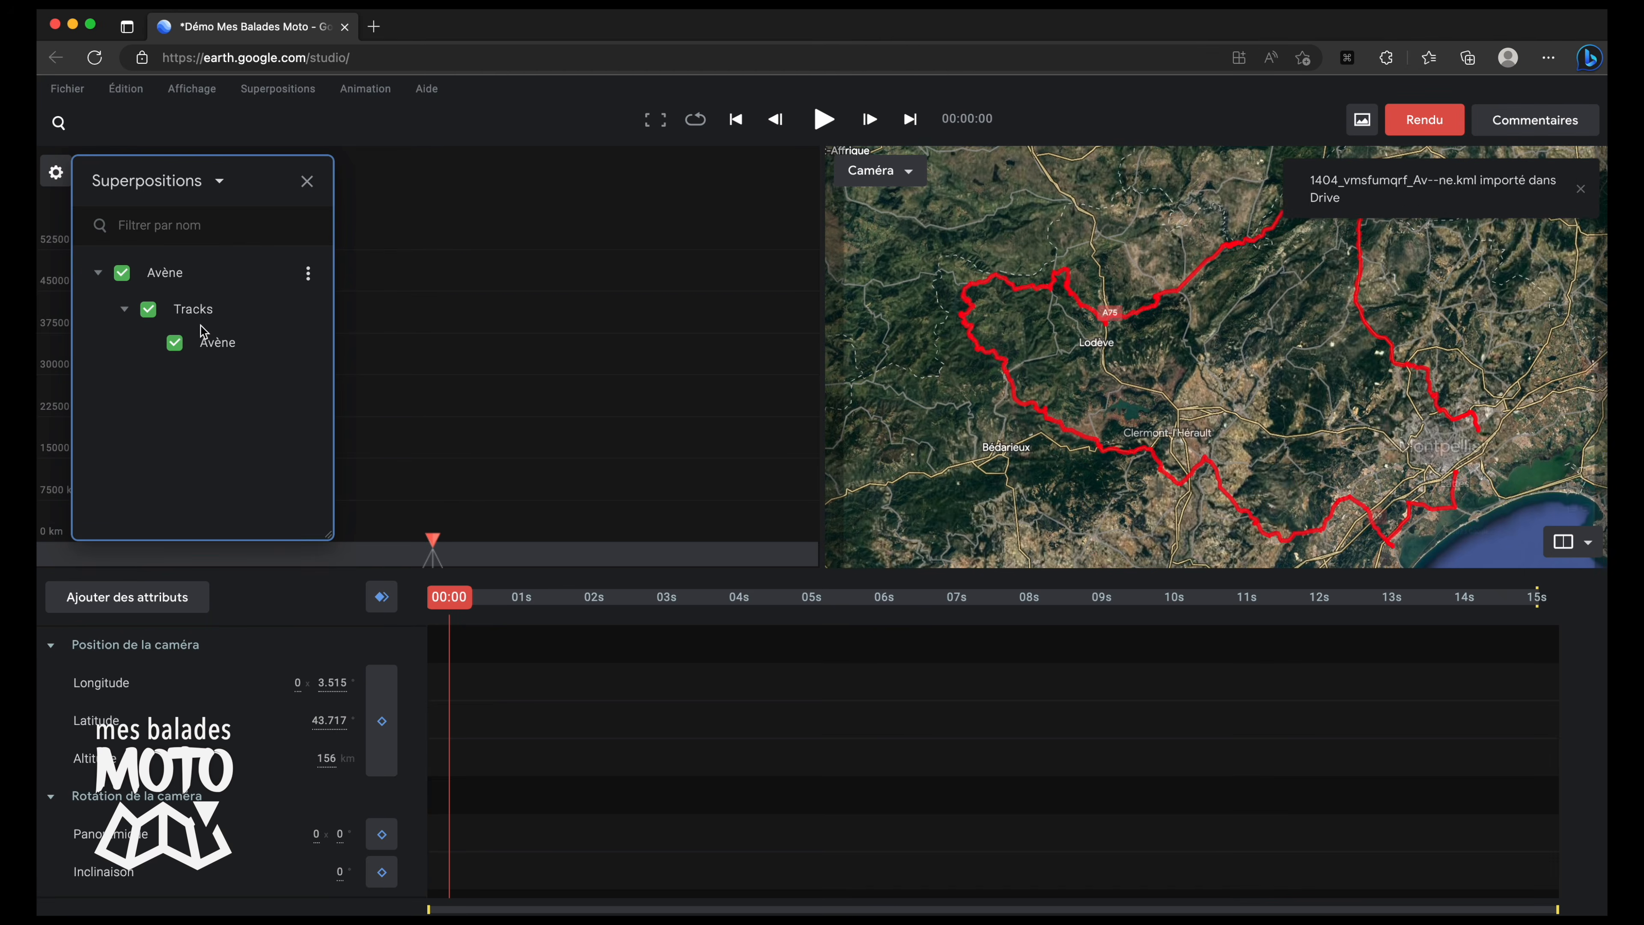
{"action": "left_click", "coordinate": [307, 187]}
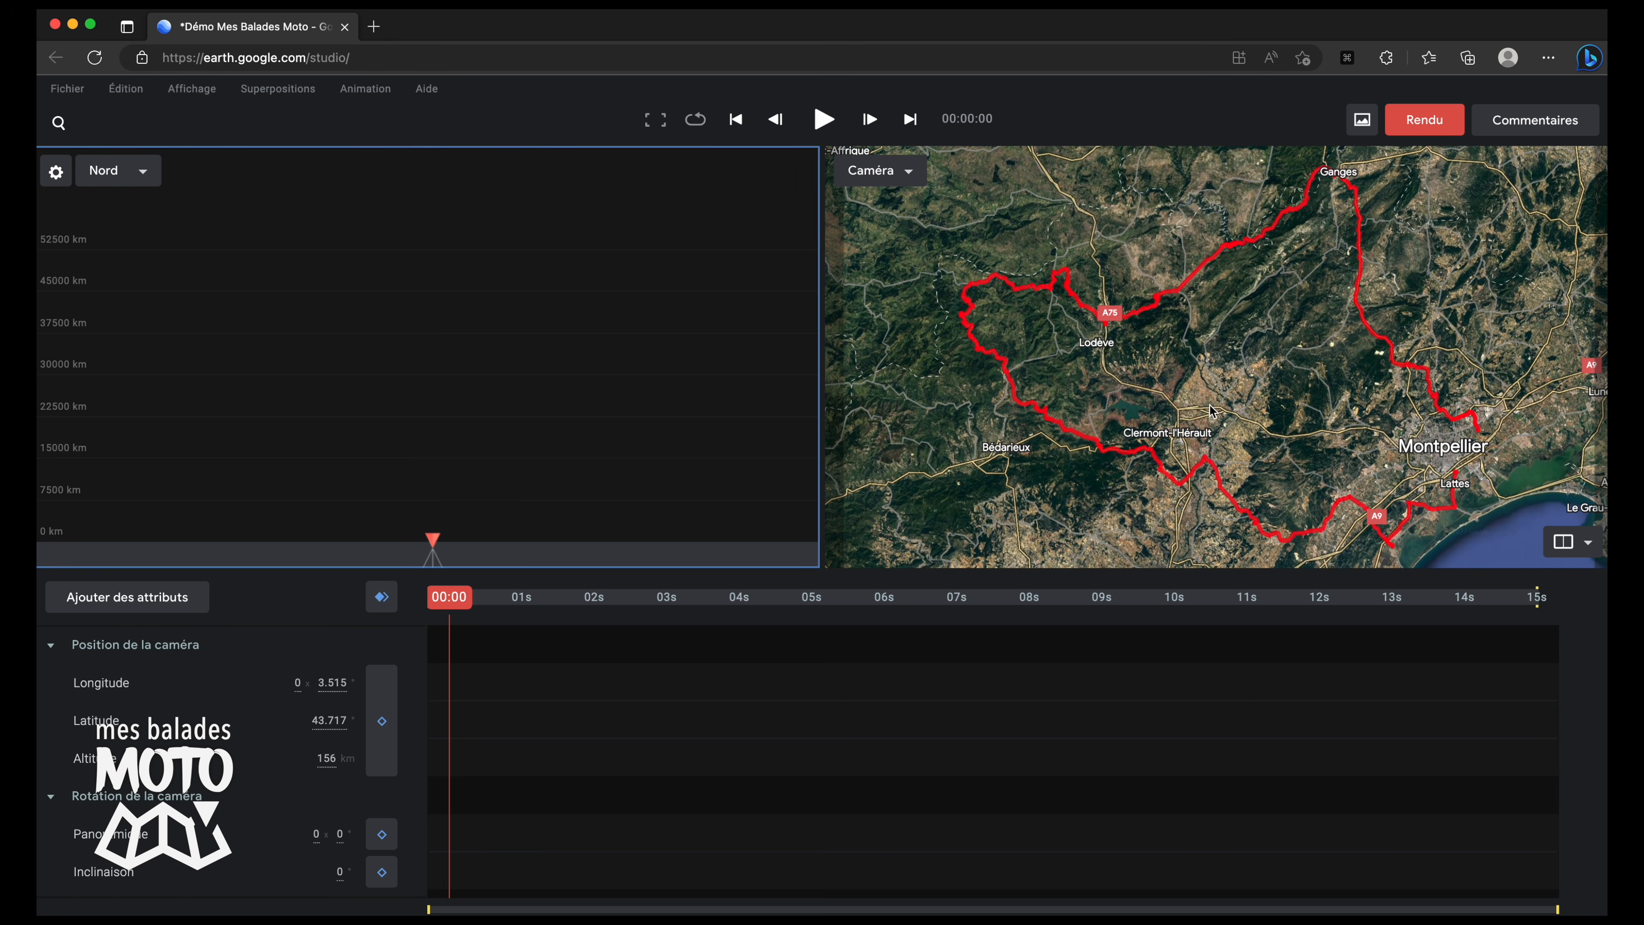
Step: Frame the route's start near Montpellier from about 20,800 m with a 52° tilt and keyframe all camera attributes at 00:00:00
{"action": "left_click_drag", "start_coordinate": [1385, 462], "coordinate": [1341, 348]}
{"action": "scroll", "coordinate": [1321, 388], "scroll_direction": "up", "scroll_amount": 5}
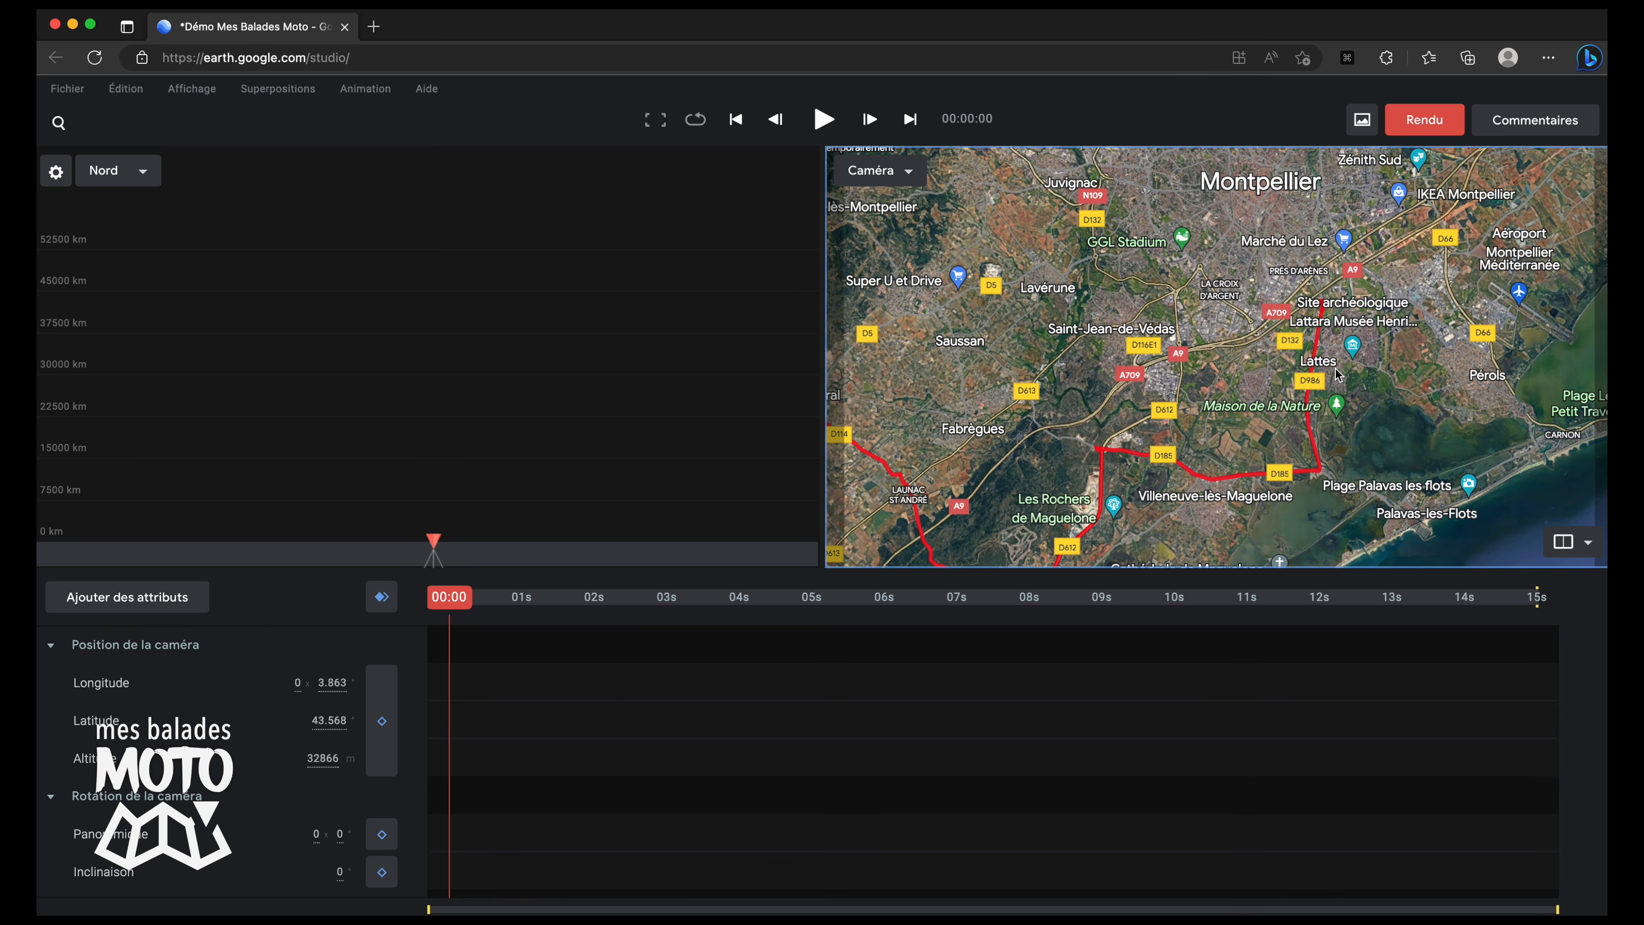
{"action": "left_click_drag", "start_coordinate": [1354, 412], "coordinate": [1295, 367], "text": "shift"}
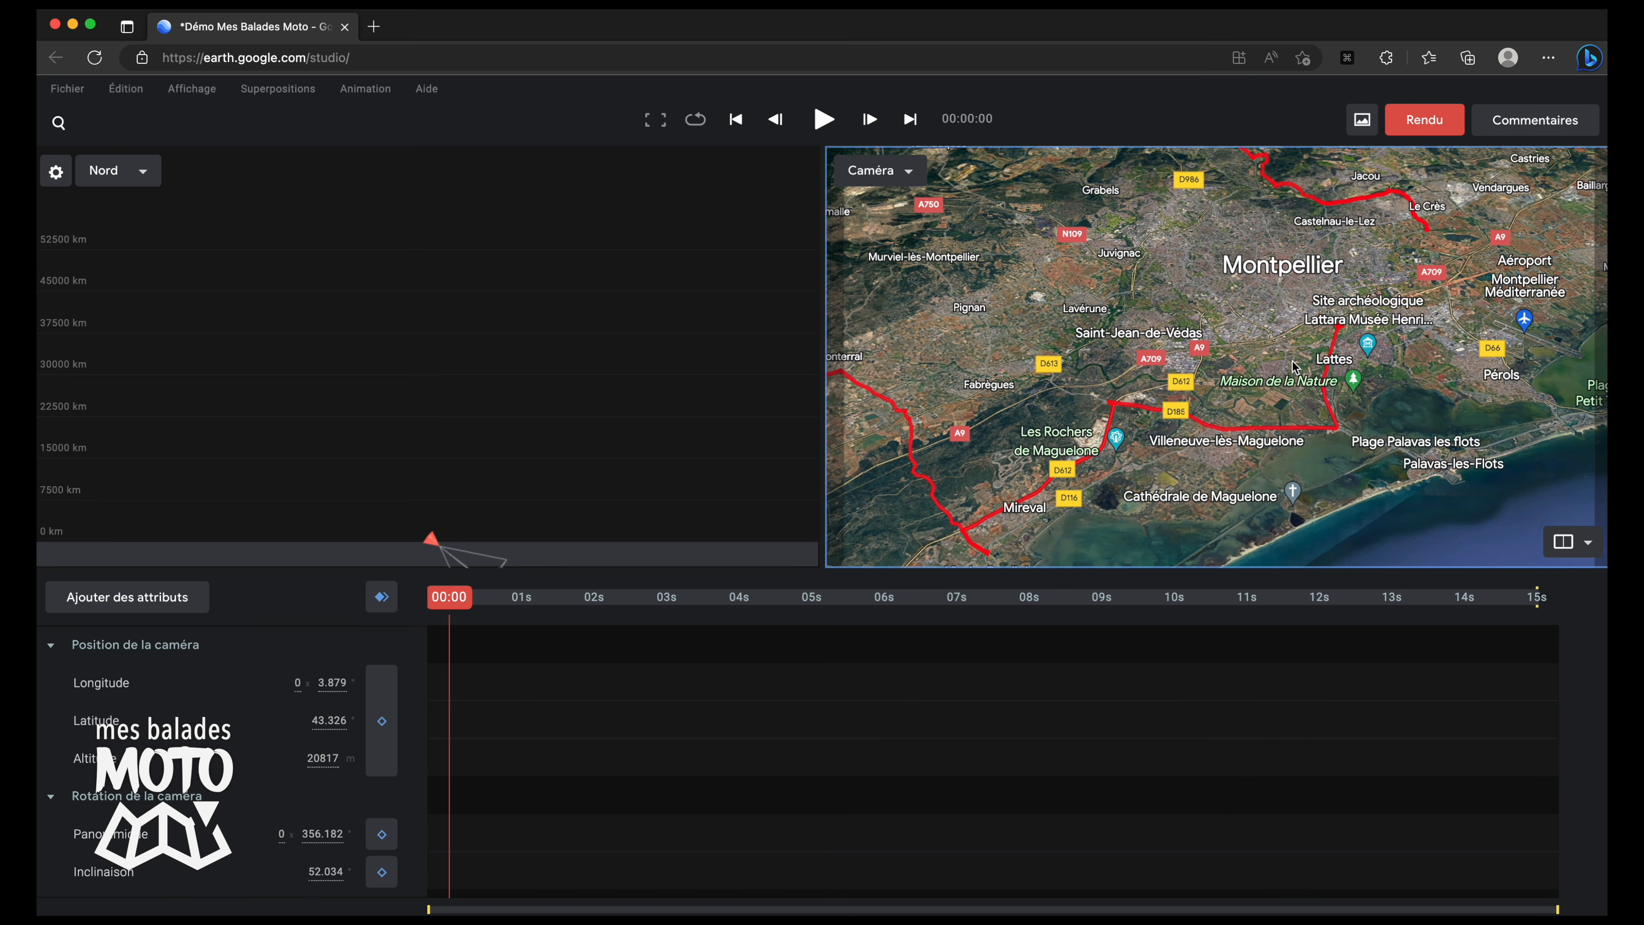
{"action": "left_click", "coordinate": [383, 598]}
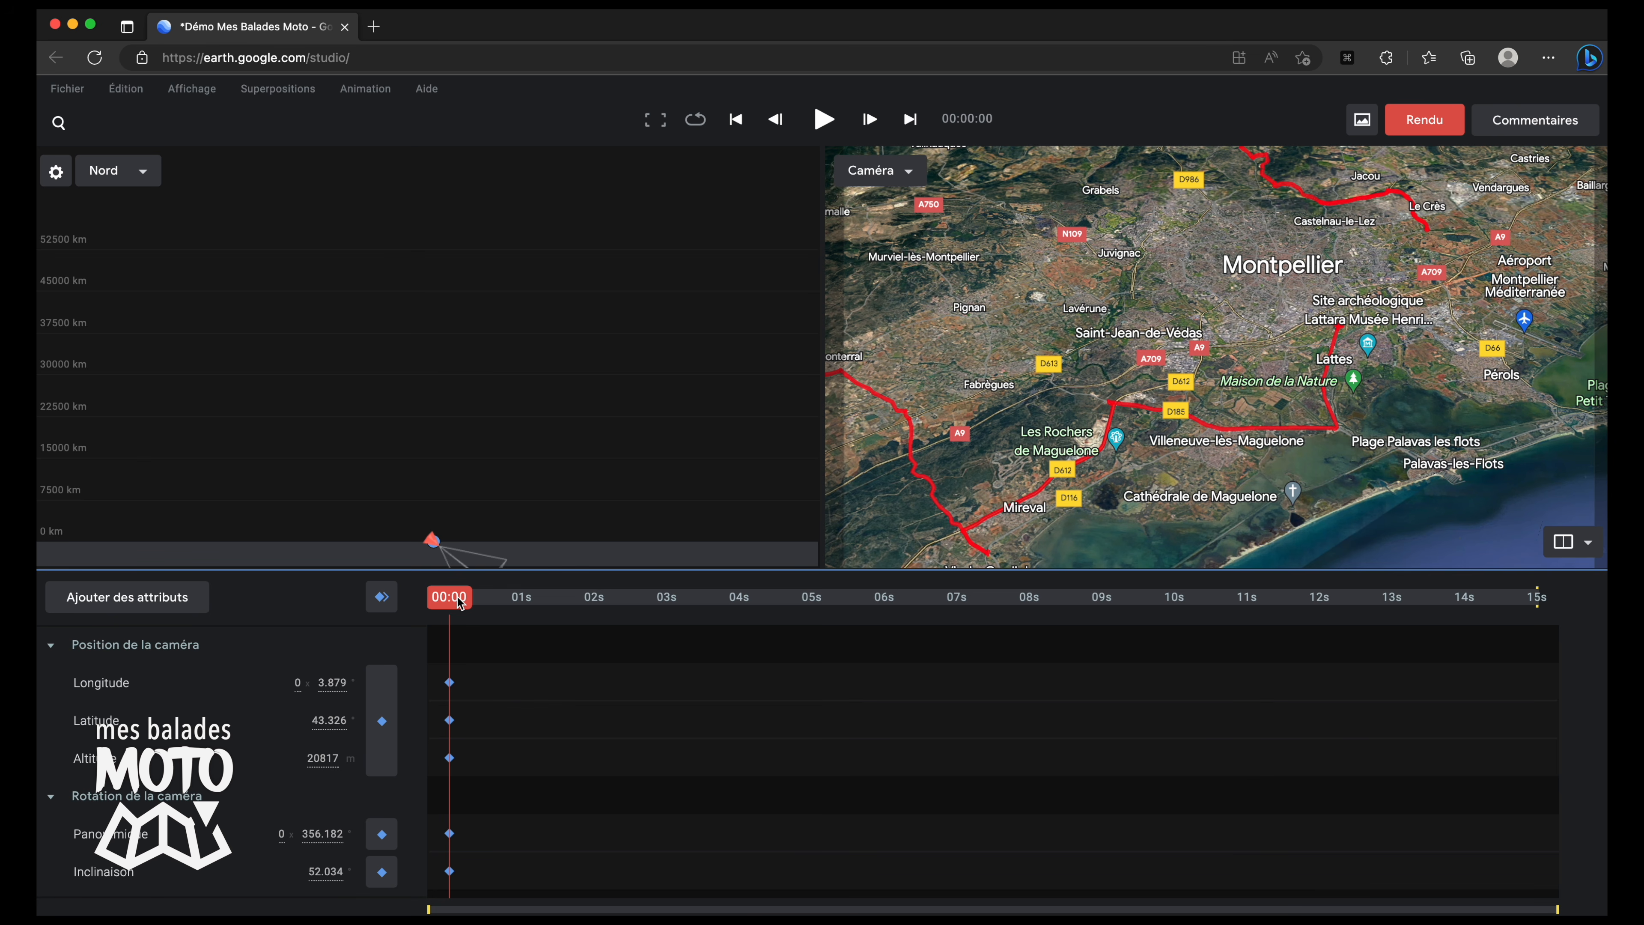
Step: Frame the route around Clermont-l'Hérault from about 32,000 m altitude and keyframe all camera attributes at 00:02:01
{"action": "left_click_drag", "start_coordinate": [455, 605], "coordinate": [599, 609]}
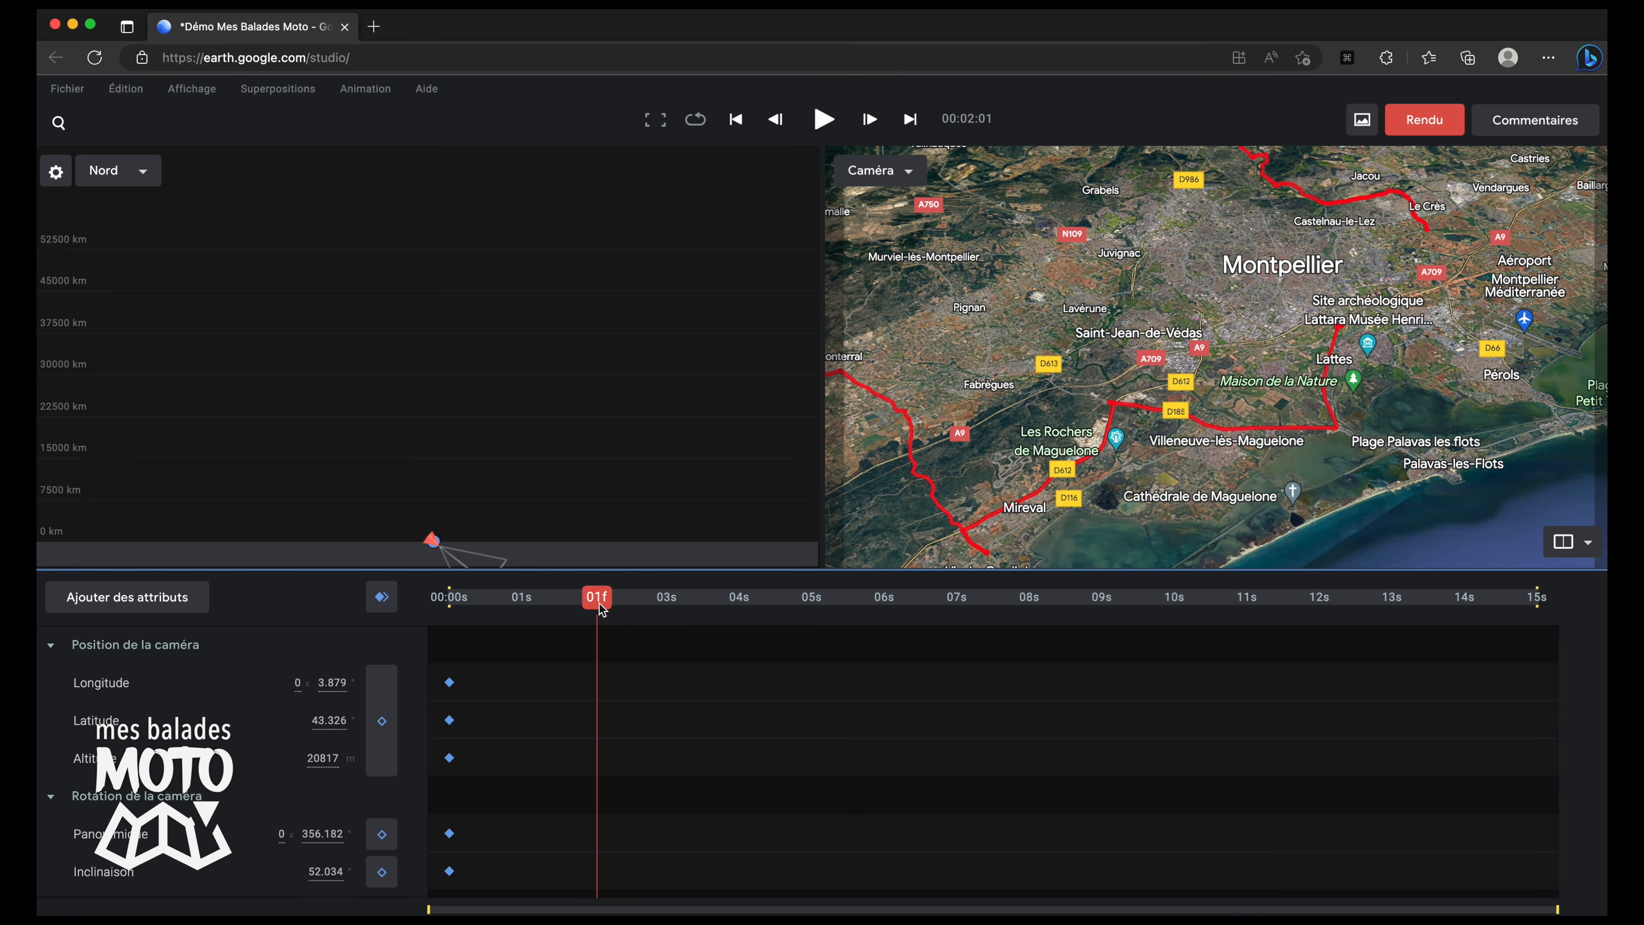
{"action": "left_click_drag", "start_coordinate": [995, 418], "coordinate": [1164, 397]}
{"action": "scroll", "coordinate": [1034, 402], "scroll_direction": "down", "scroll_amount": 6}
{"action": "left_click_drag", "start_coordinate": [1036, 395], "coordinate": [1111, 495], "text": "alt"}
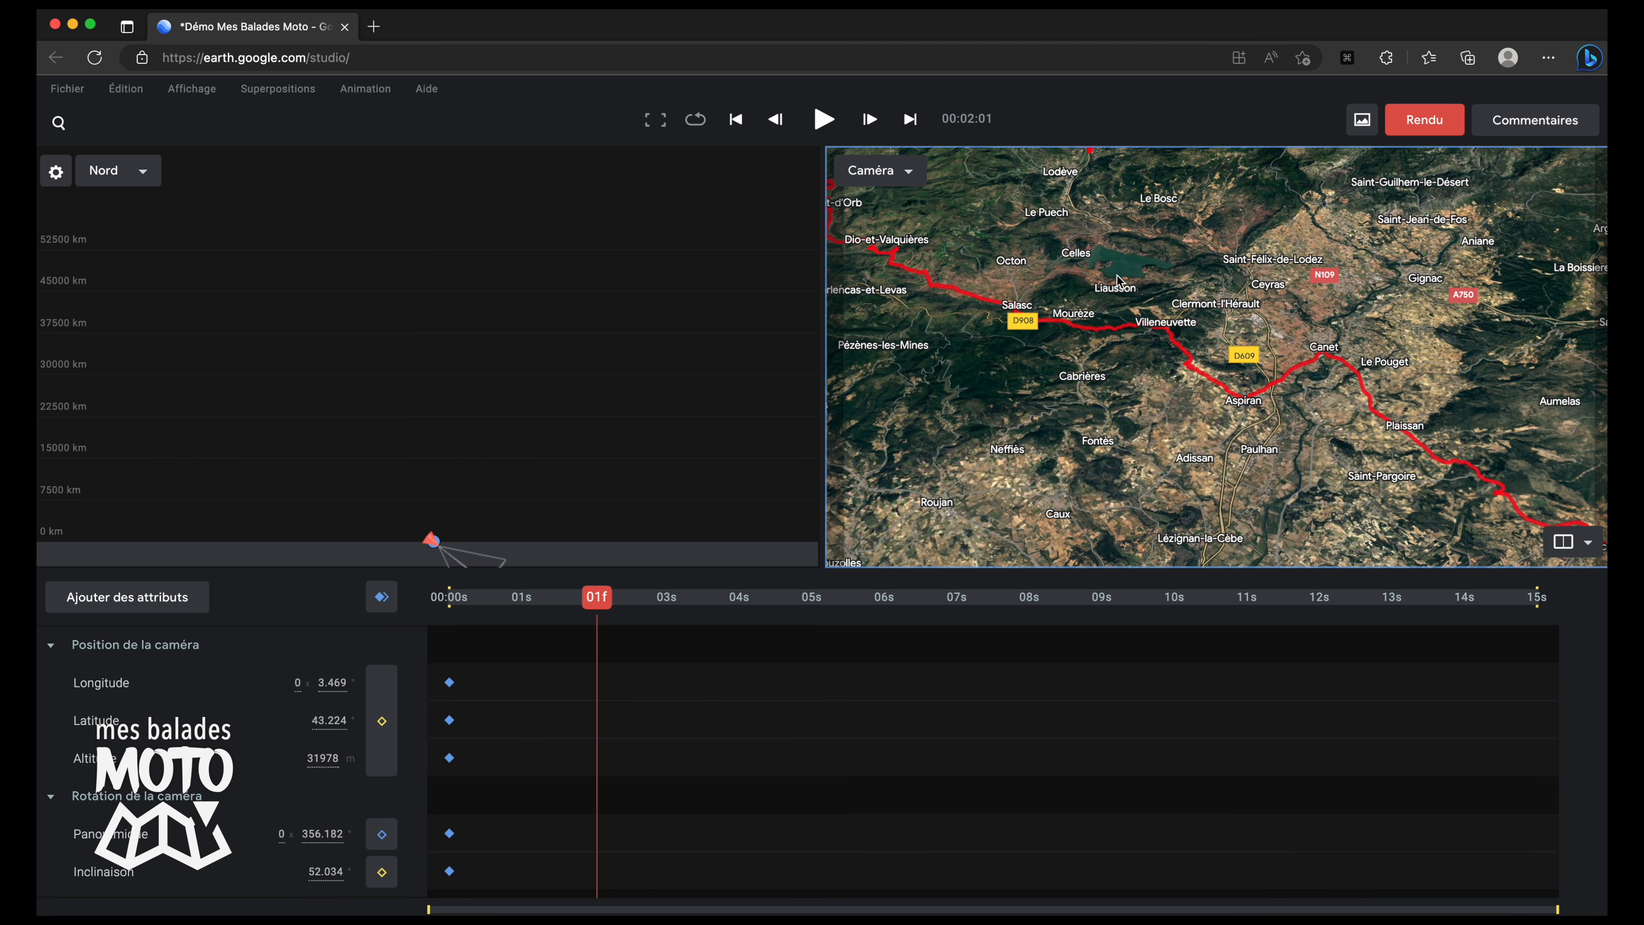
{"action": "left_click", "coordinate": [383, 597]}
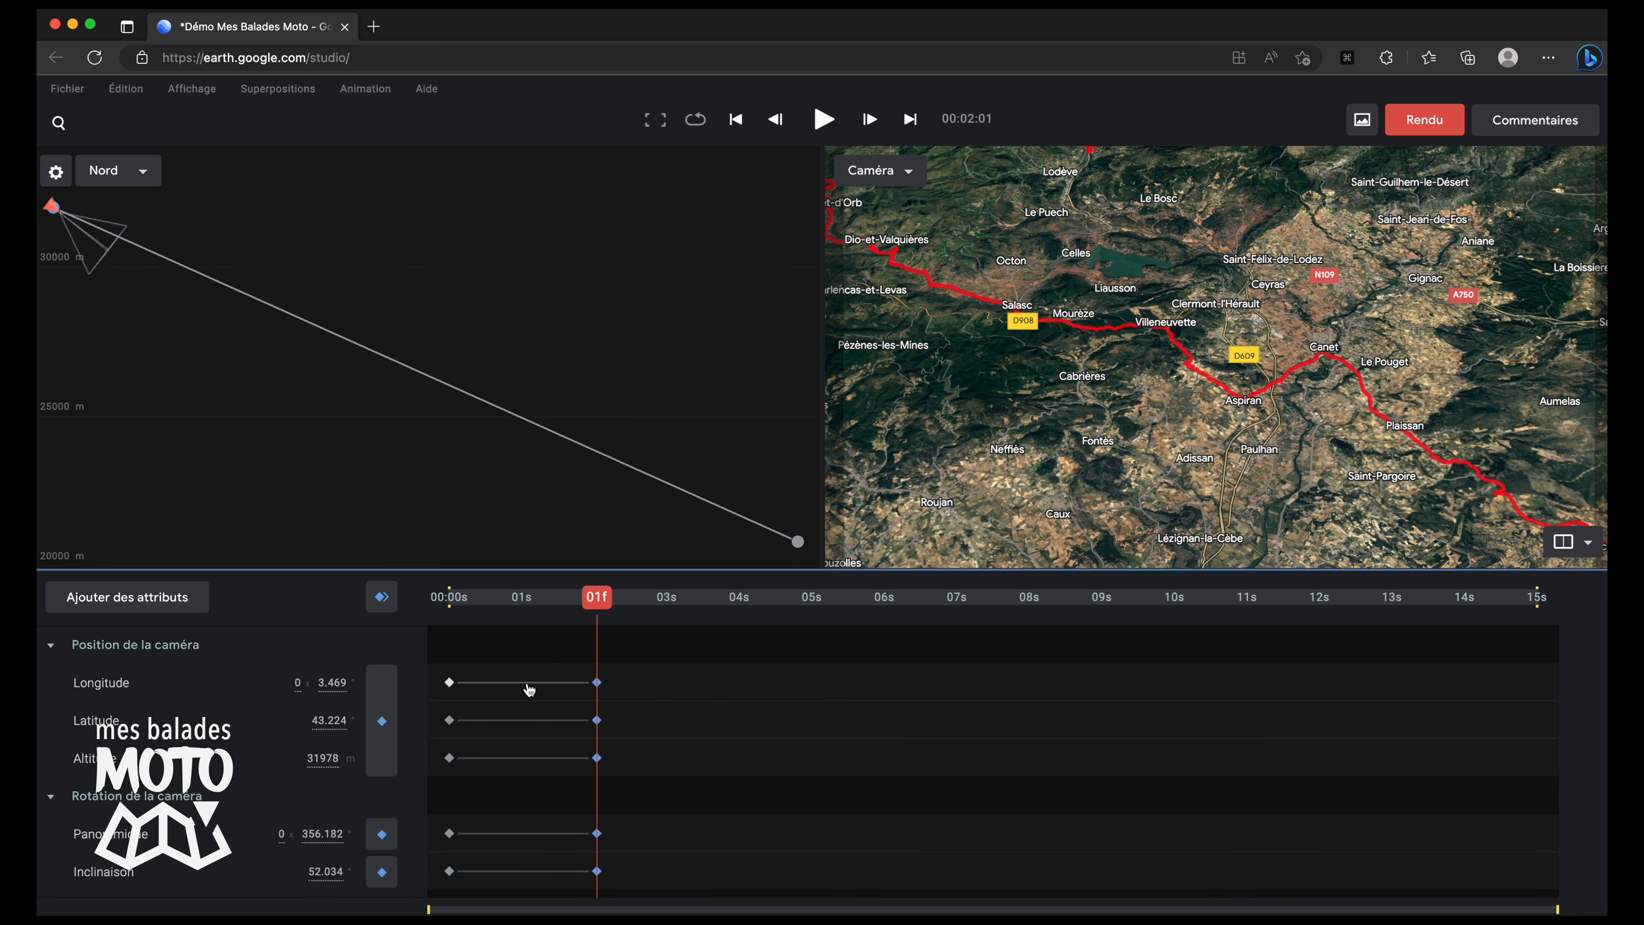
Step: Frame the winding route beside the lake from about 4,750 m altitude and keyframe all camera attributes at 00:03:29
{"action": "mouse_move", "coordinate": [592, 606]}
{"action": "left_mouse_down"}
{"action": "mouse_move", "coordinate": [428, 604]}
{"action": "mouse_move", "coordinate": [736, 619]}
{"action": "left_mouse_up"}
{"action": "left_click_drag", "start_coordinate": [1014, 365], "coordinate": [1253, 484]}
{"action": "left_click_drag", "start_coordinate": [893, 201], "coordinate": [1045, 349]}
{"action": "scroll", "coordinate": [1036, 273], "scroll_direction": "up", "scroll_amount": 5}
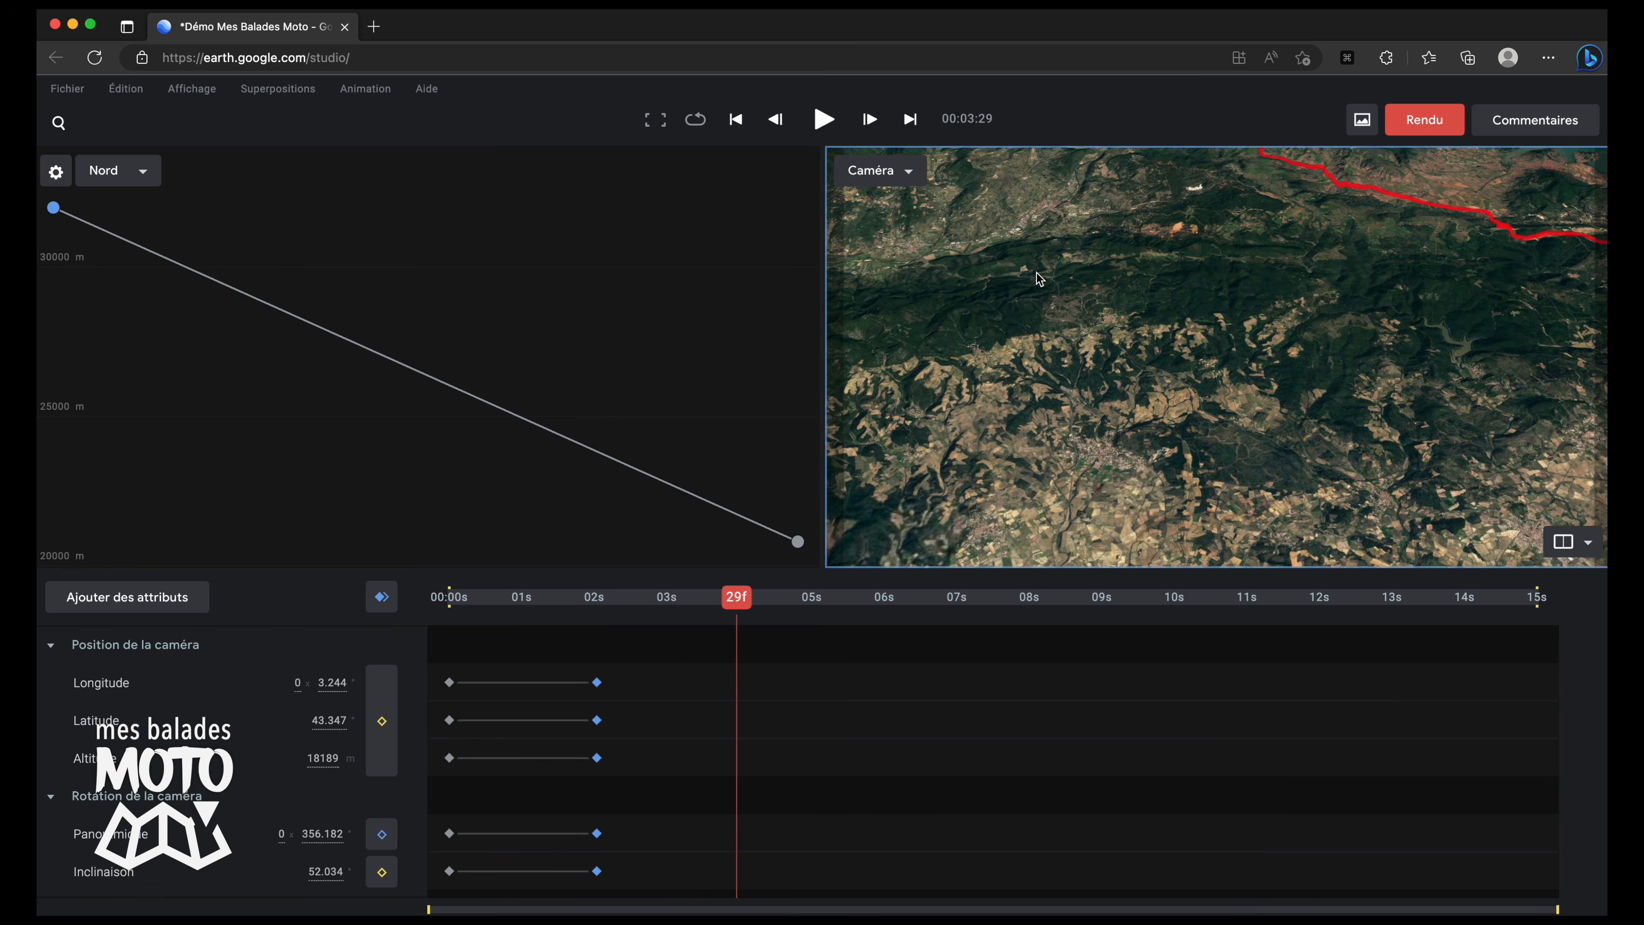
{"action": "left_click_drag", "start_coordinate": [1029, 246], "coordinate": [1069, 356]}
{"action": "scroll", "coordinate": [1051, 419], "scroll_direction": "up", "scroll_amount": 3}
{"action": "left_click_drag", "start_coordinate": [1051, 419], "coordinate": [1126, 455]}
{"action": "scroll", "coordinate": [1131, 386], "scroll_direction": "up", "scroll_amount": 3}
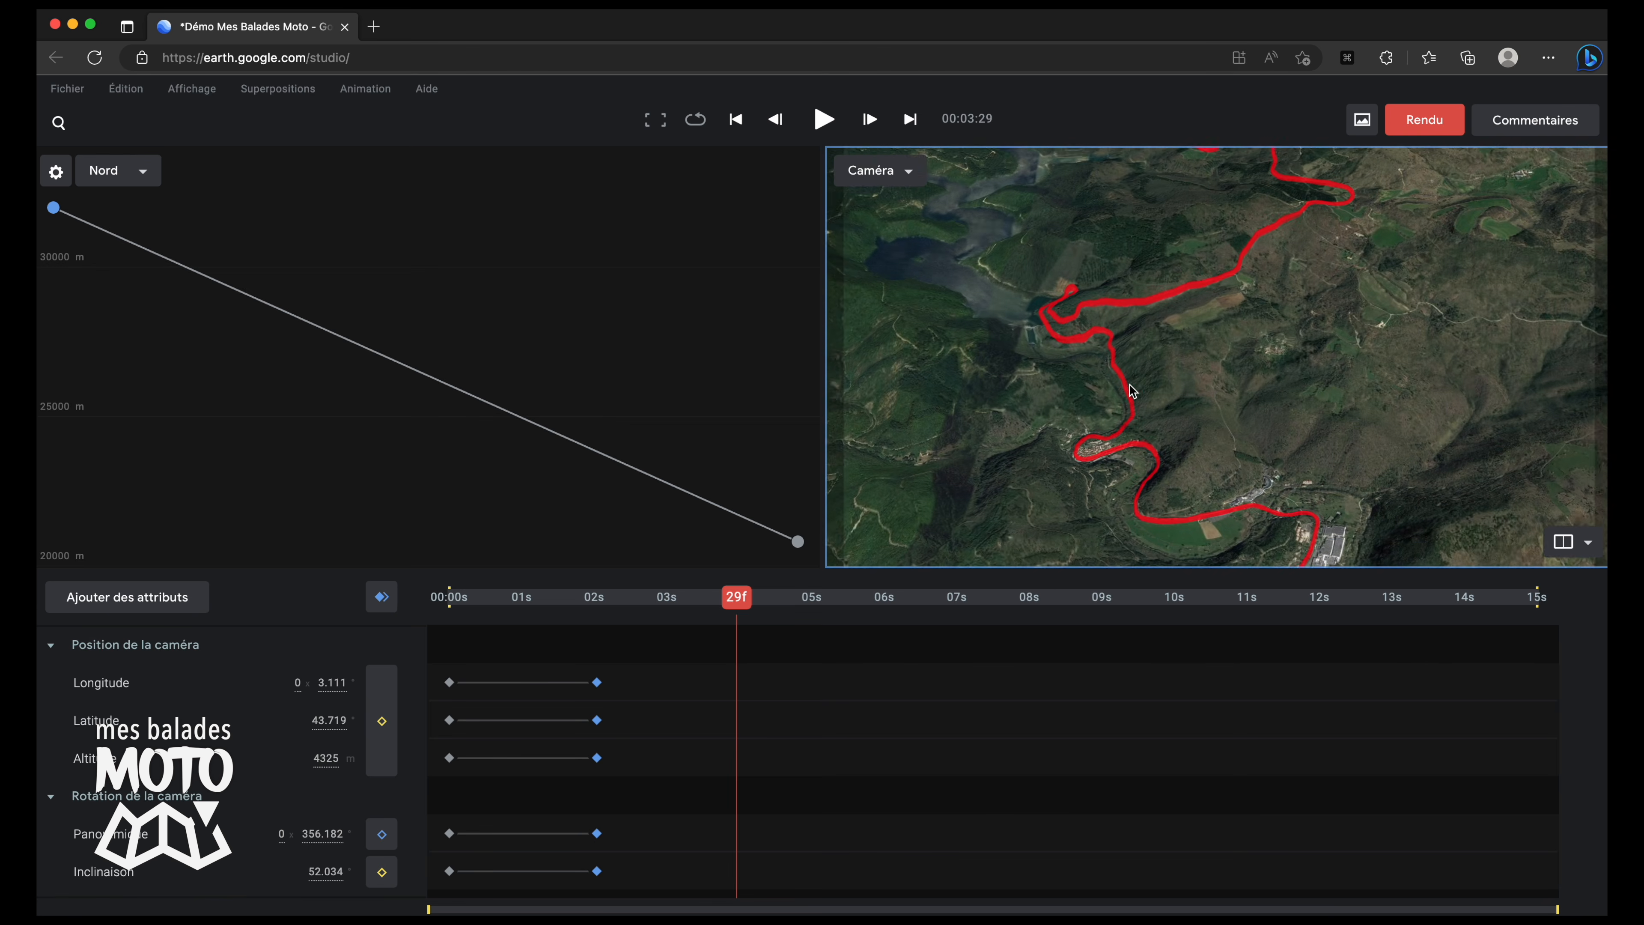
{"action": "scroll", "coordinate": [1126, 397], "scroll_direction": "up", "scroll_amount": 3}
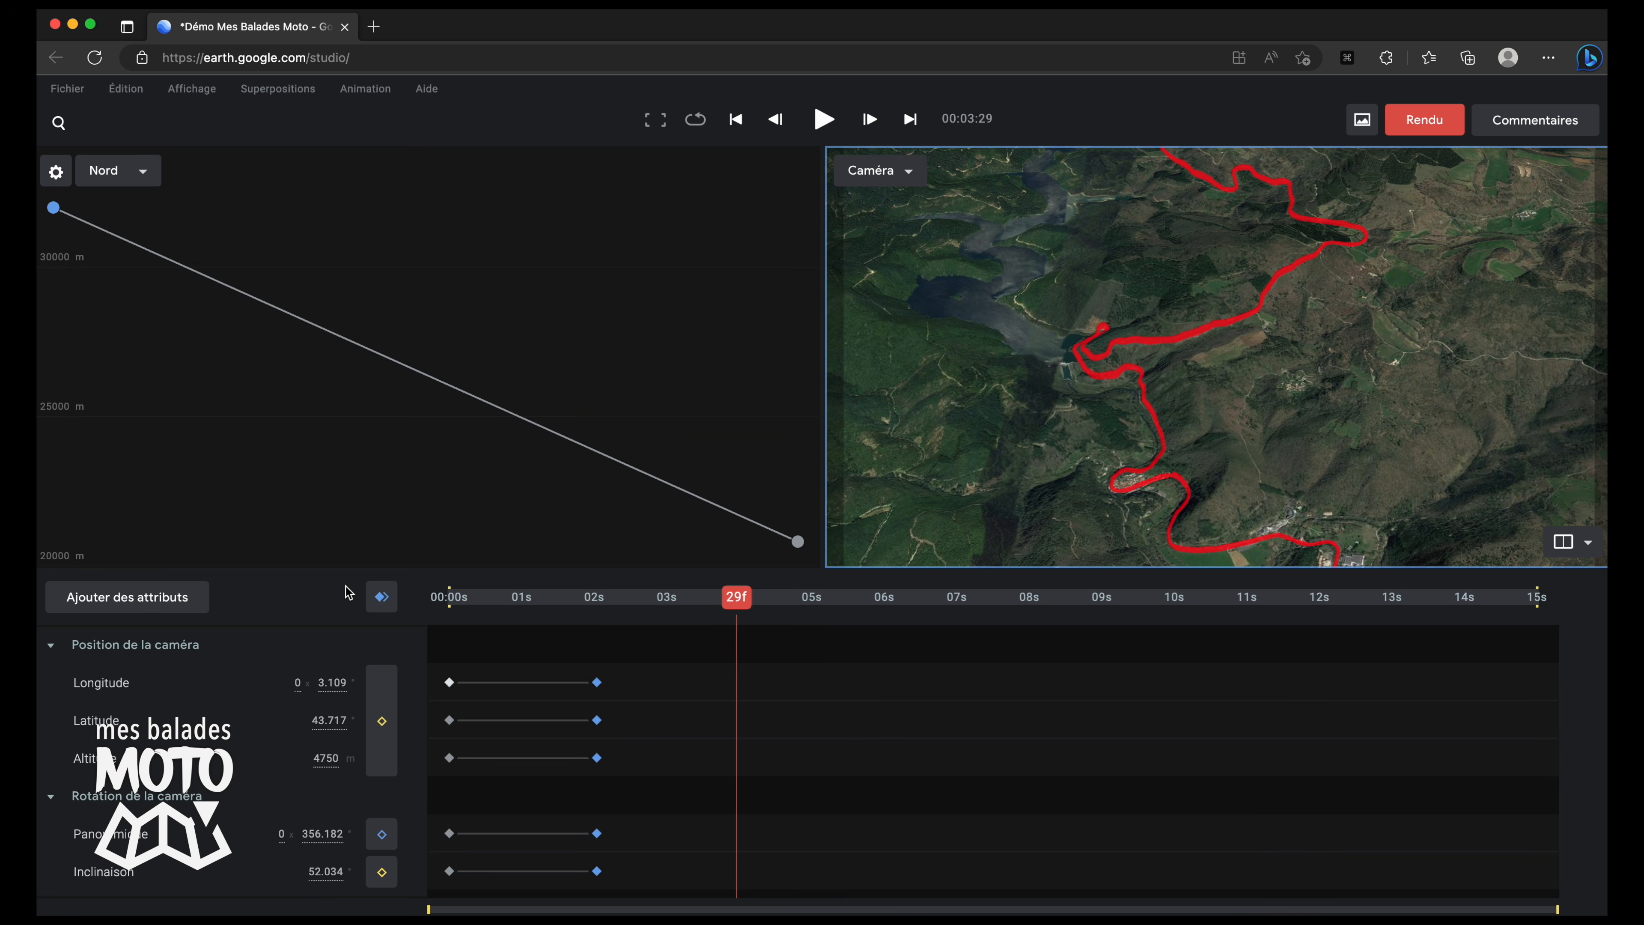
{"action": "left_click", "coordinate": [381, 597]}
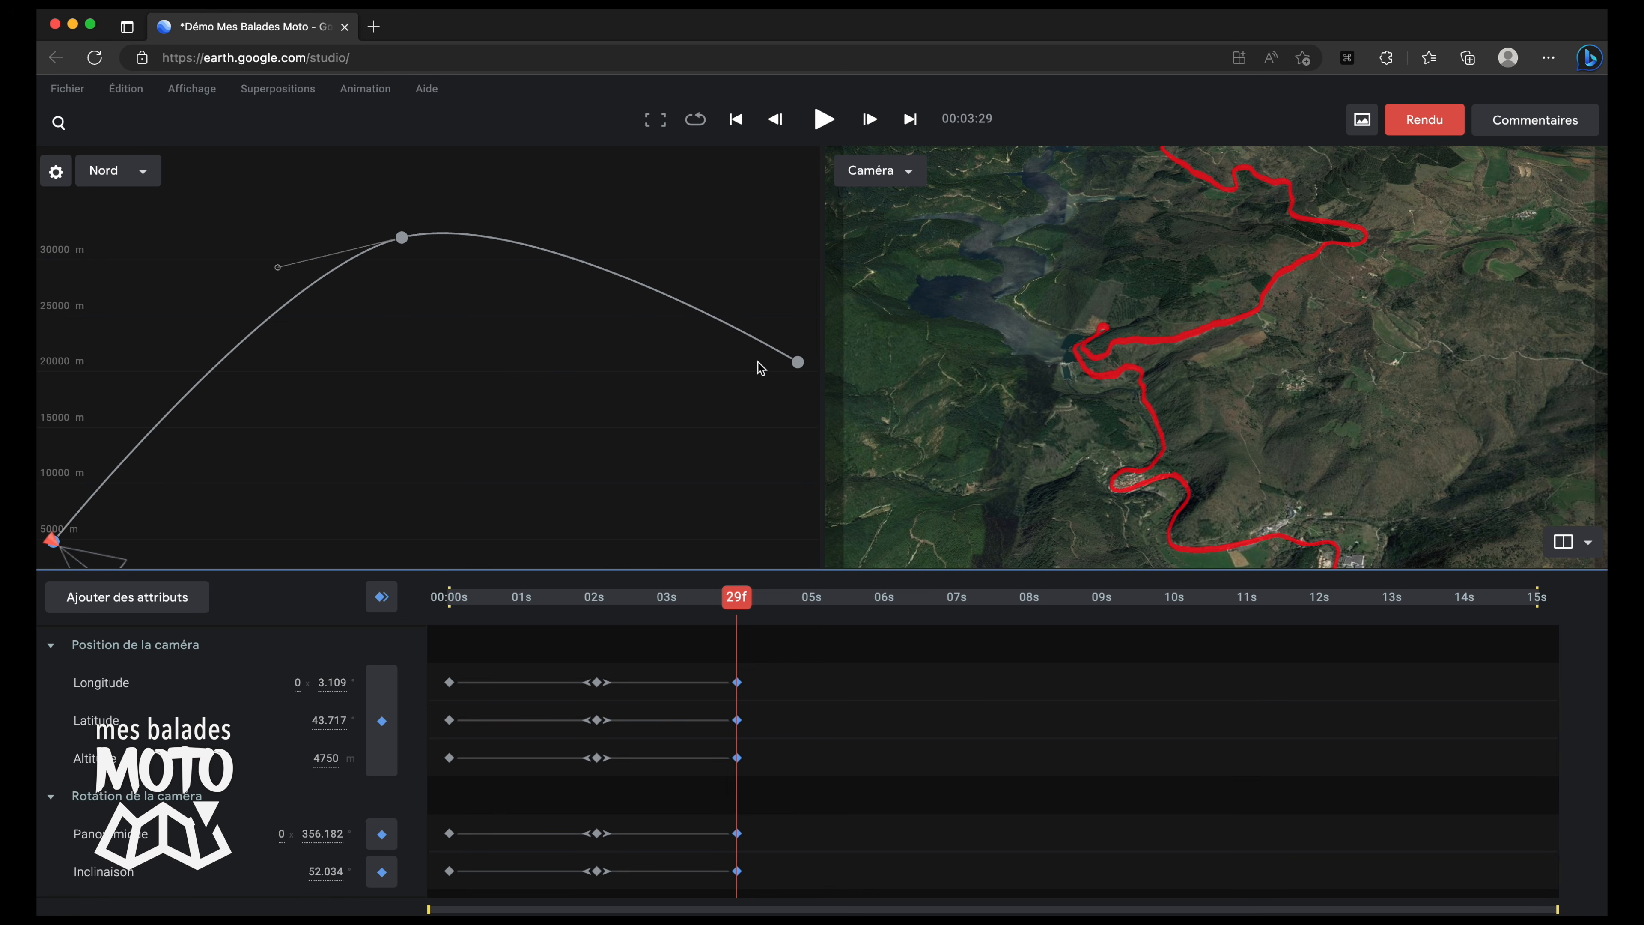
Step: Scrub the camera animation back to its start, then return the playhead to about 4 seconds
{"action": "left_click_drag", "start_coordinate": [737, 603], "coordinate": [397, 620]}
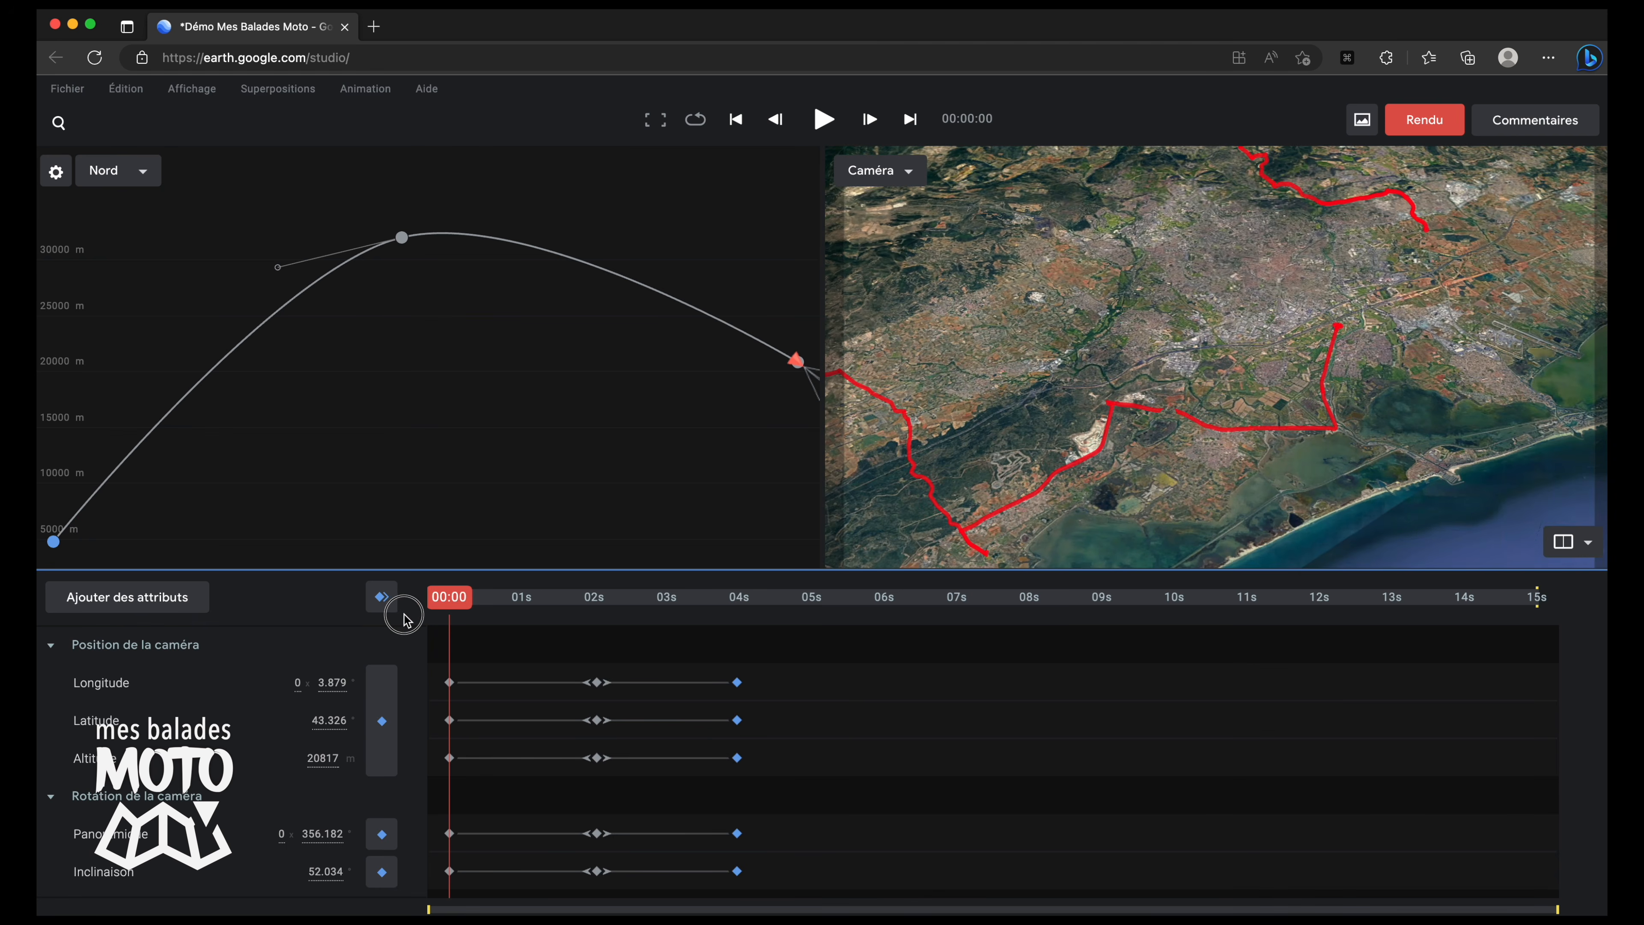
{"action": "left_click", "coordinate": [741, 607]}
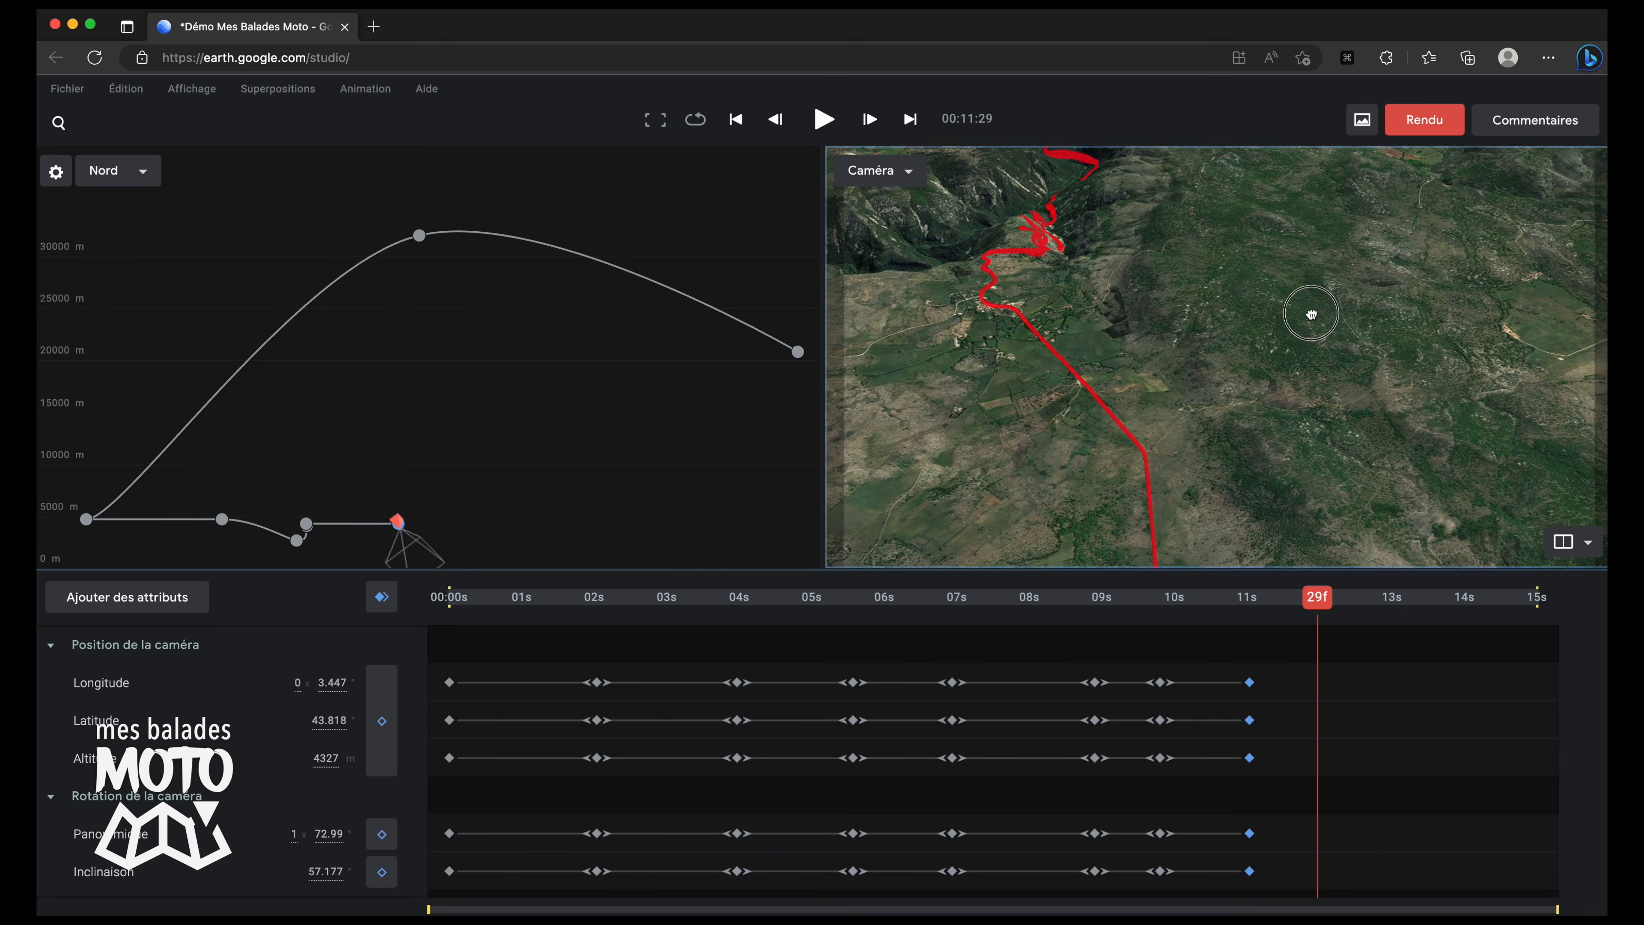
Step: Follow the route past the hairpin bends with camera keyframes at 00:11:29 and 00:12:27, framed from above 4,000 m
{"action": "left_click_drag", "start_coordinate": [1211, 304], "coordinate": [1059, 267]}
{"action": "left_click_drag", "start_coordinate": [1246, 402], "coordinate": [1237, 453], "text": "shift"}
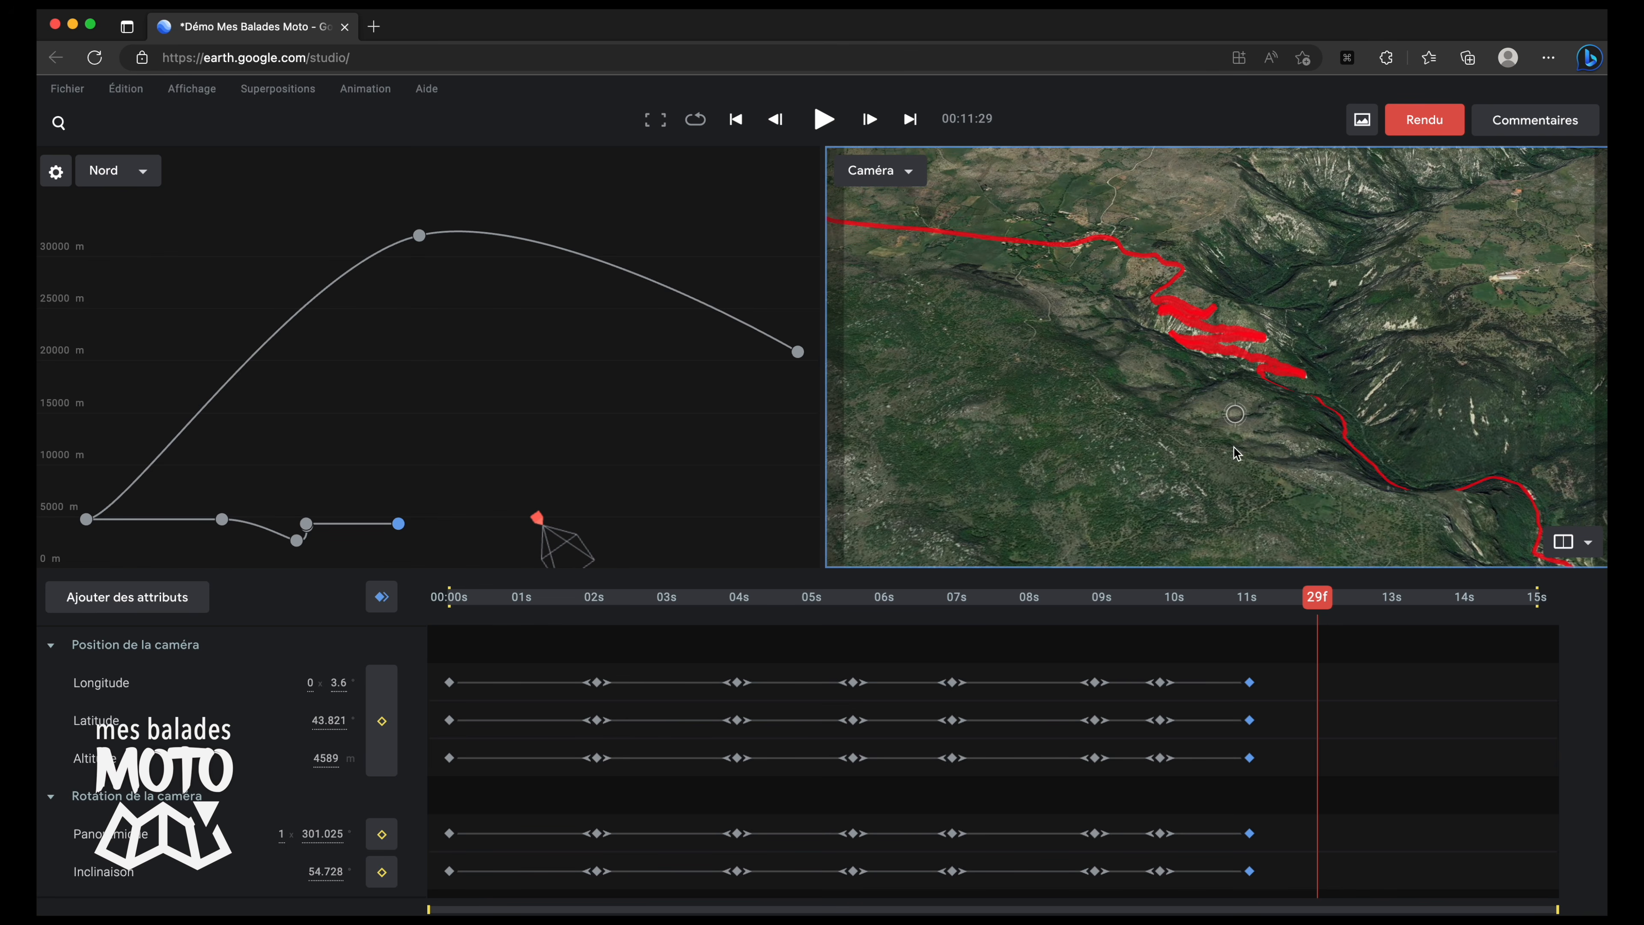
{"action": "left_click", "coordinate": [386, 597]}
{"action": "mouse_move", "coordinate": [1295, 478]}
{"action": "left_mouse_down"}
{"action": "mouse_move", "coordinate": [1222, 420]}
{"action": "mouse_move", "coordinate": [1303, 466]}
{"action": "left_mouse_up"}
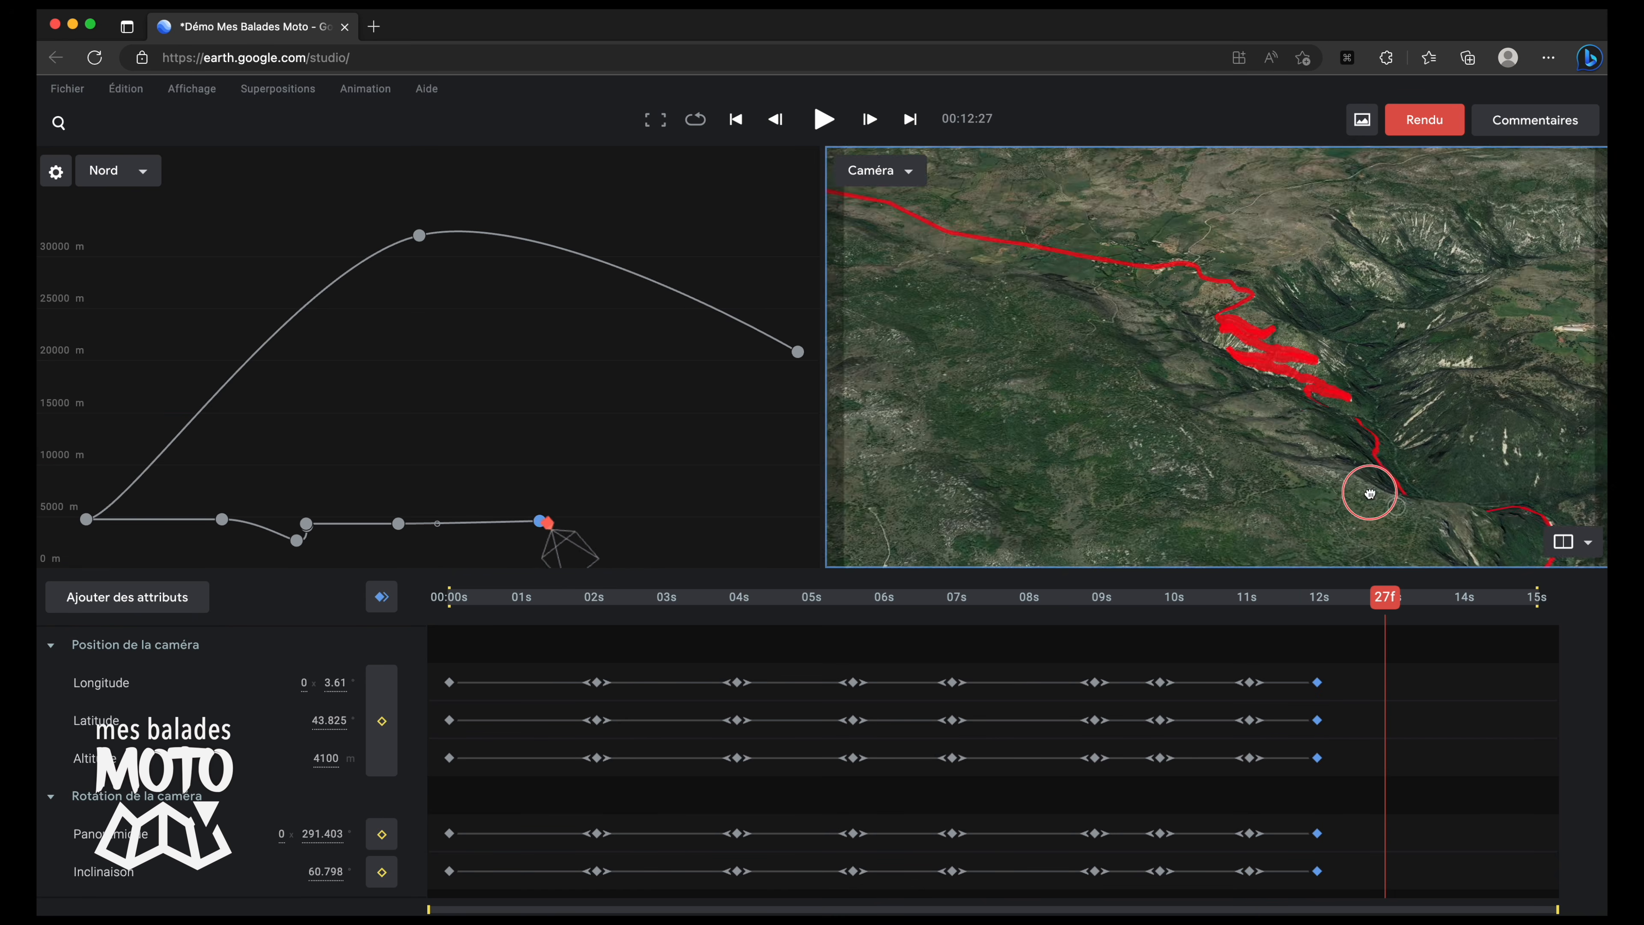
{"action": "left_click_drag", "start_coordinate": [1369, 489], "coordinate": [1369, 379]}
Step: Keyframe a final camera view at 00:13:27 looking over the route towards the coast, and scrub through the animation
{"action": "left_click", "coordinate": [1457, 596]}
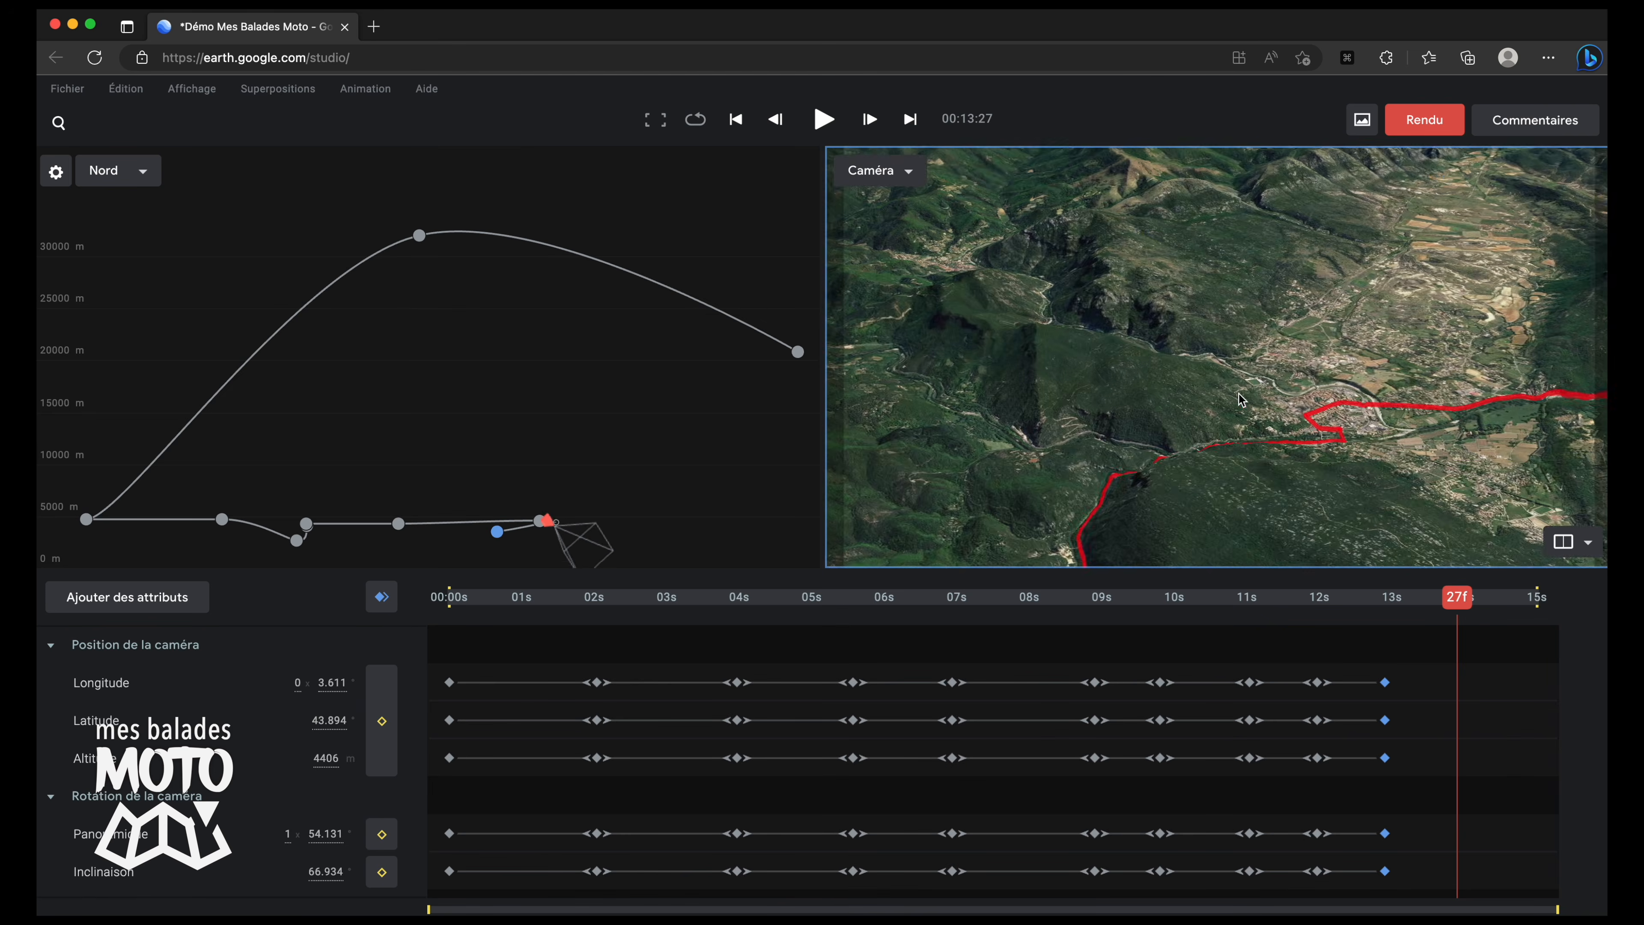
{"action": "middle_click_drag", "start_coordinate": [1339, 388], "coordinate": [1339, 324]}
{"action": "left_click_drag", "start_coordinate": [1339, 363], "coordinate": [1339, 466]}
{"action": "middle_click_drag", "start_coordinate": [1339, 467], "coordinate": [1365, 406]}
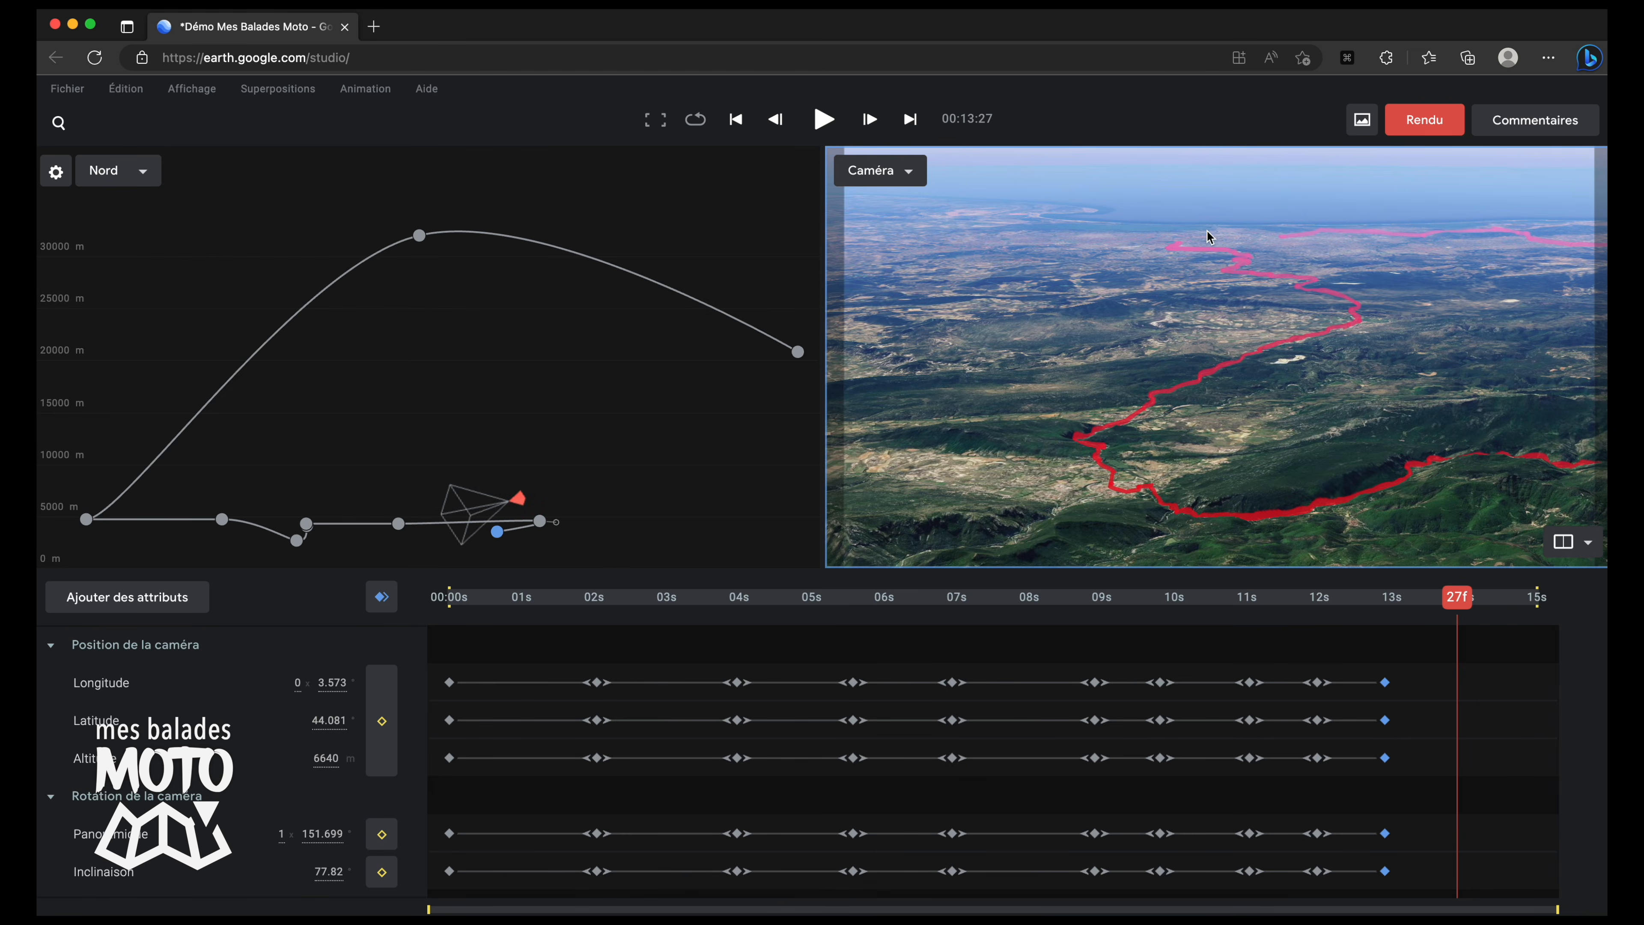
{"action": "left_click_drag", "start_coordinate": [515, 621], "coordinate": [746, 673]}
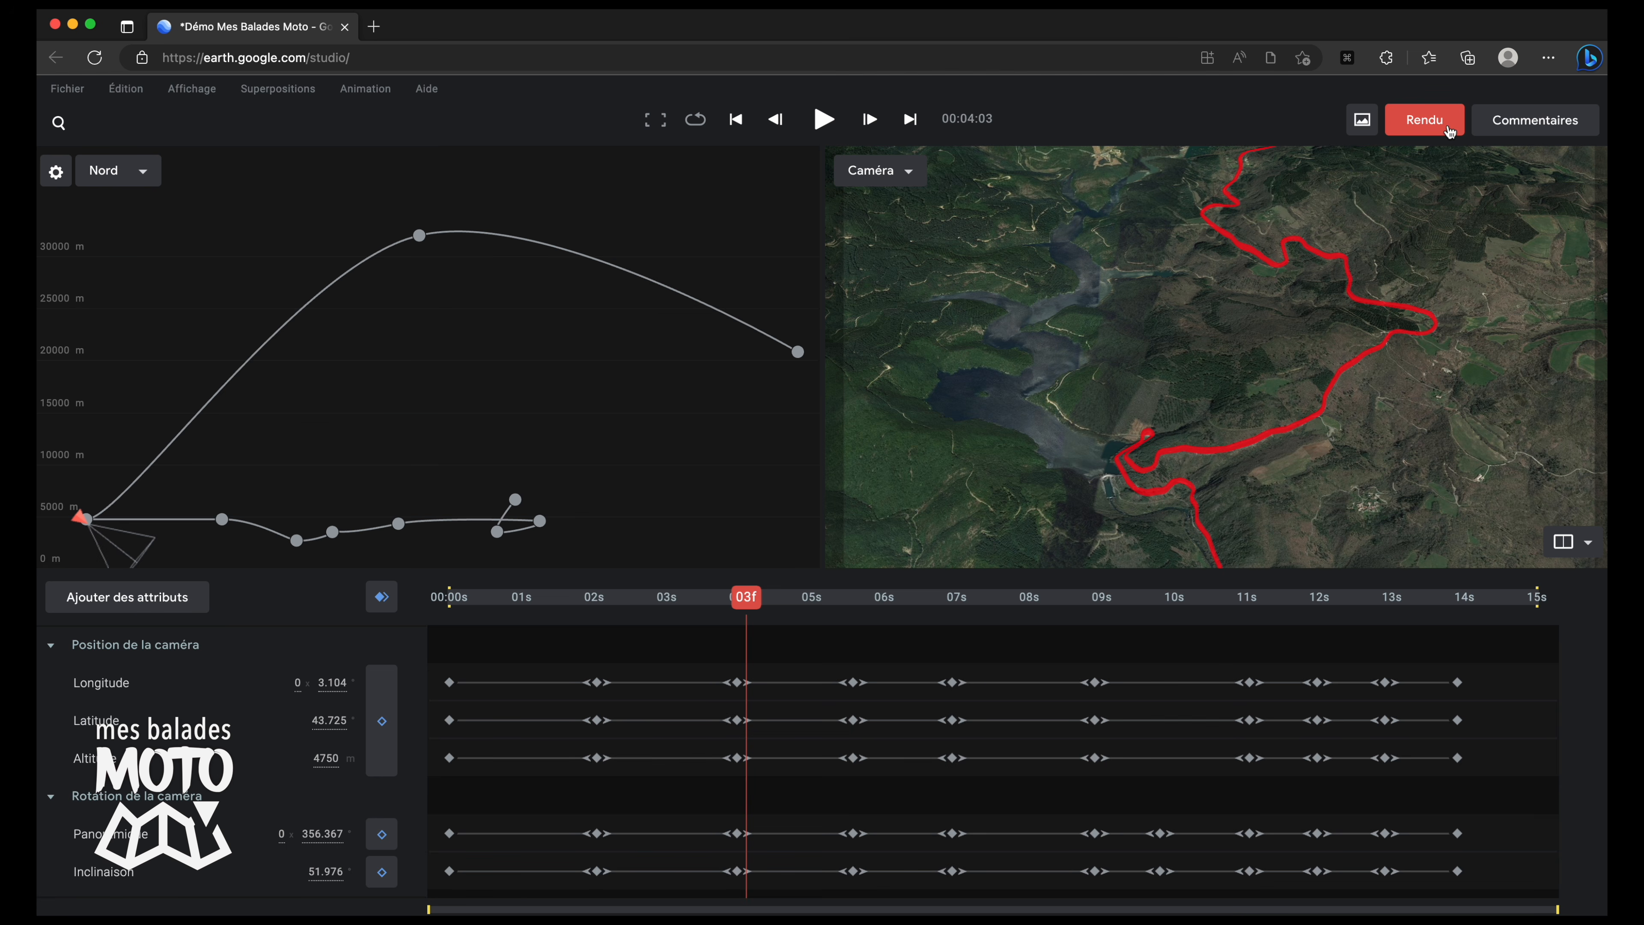
Step: Submit the MP4 cloud render of the animation with the attribution positioned at En bas au milieu
{"action": "left_click", "coordinate": [1426, 120]}
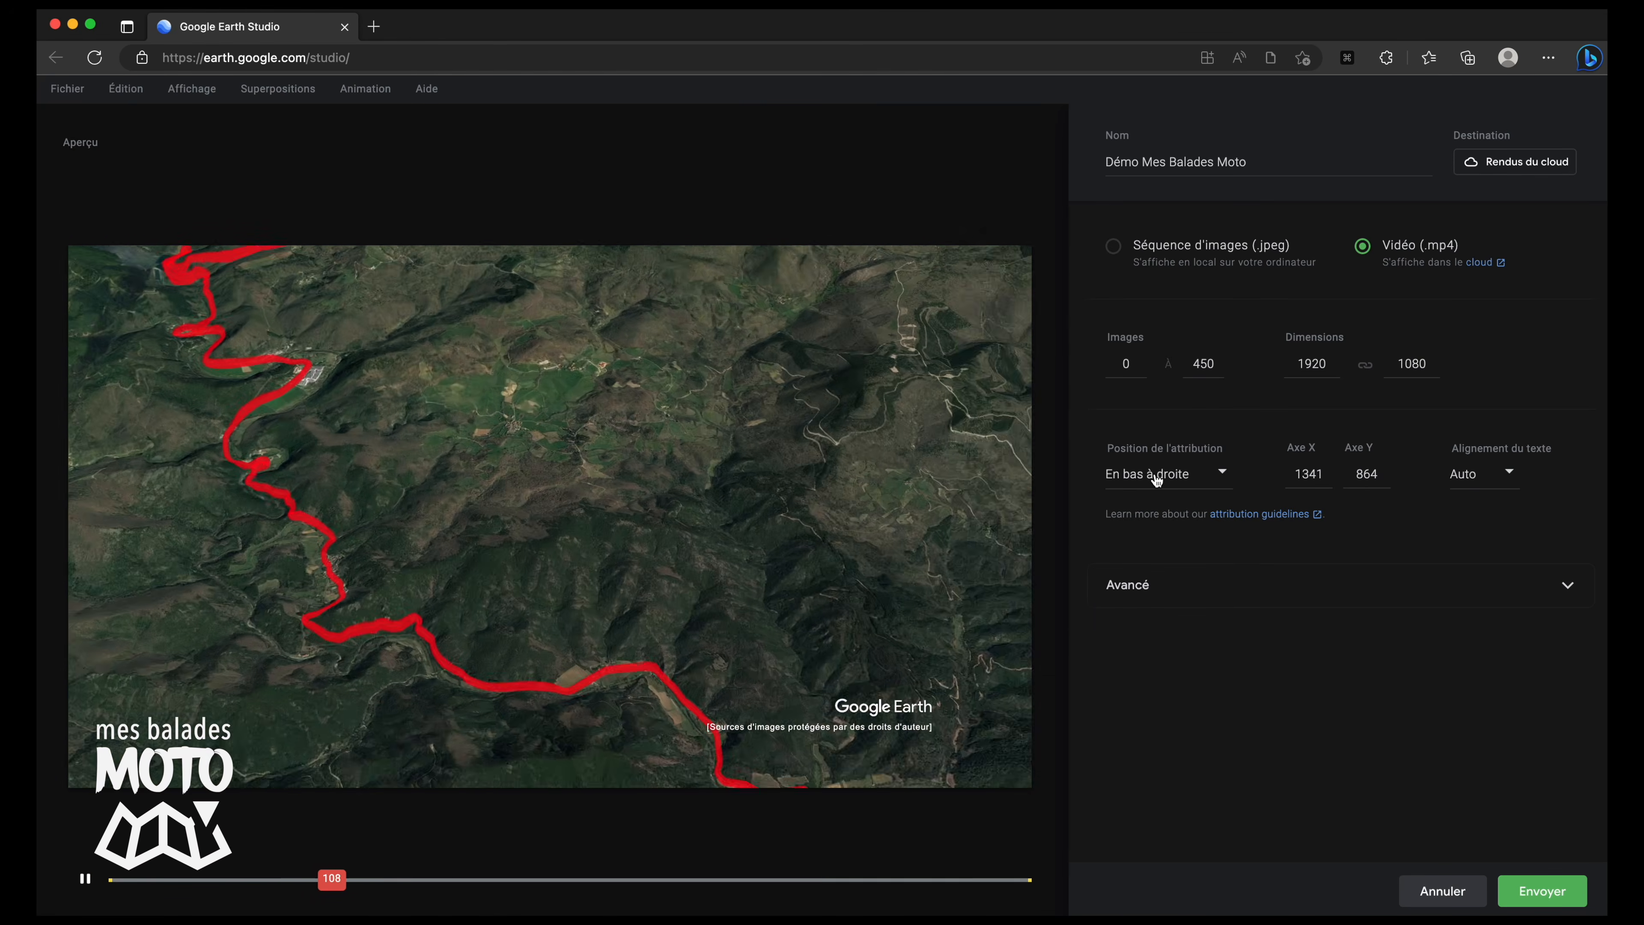
{"action": "left_click", "coordinate": [1157, 476]}
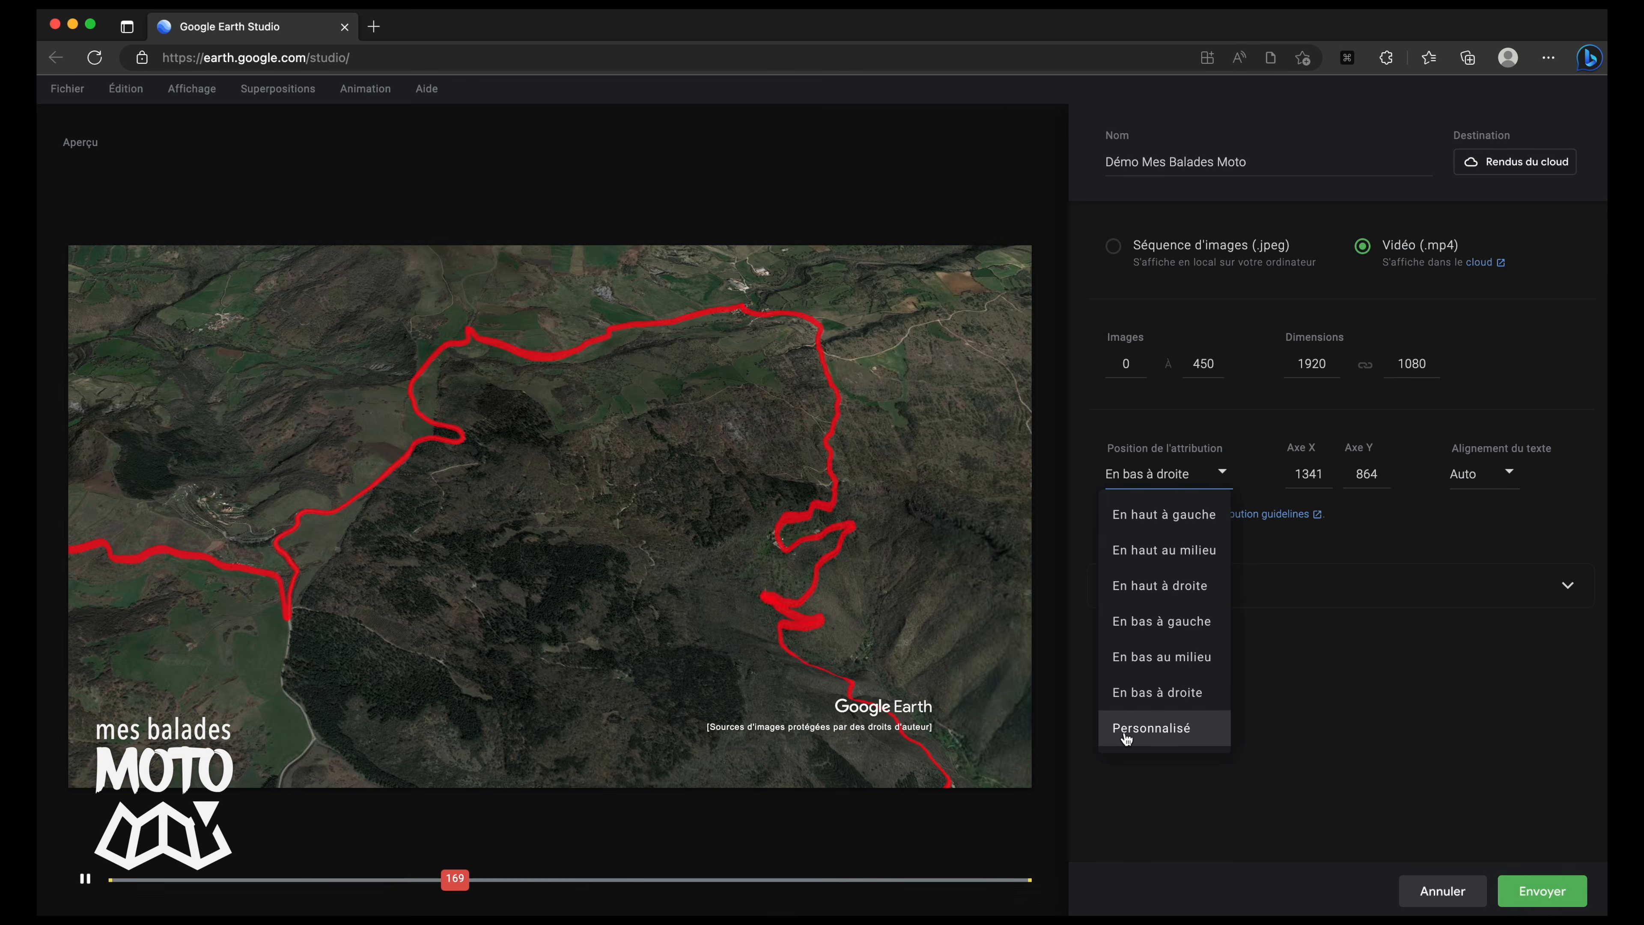
{"action": "left_click", "coordinate": [1132, 656]}
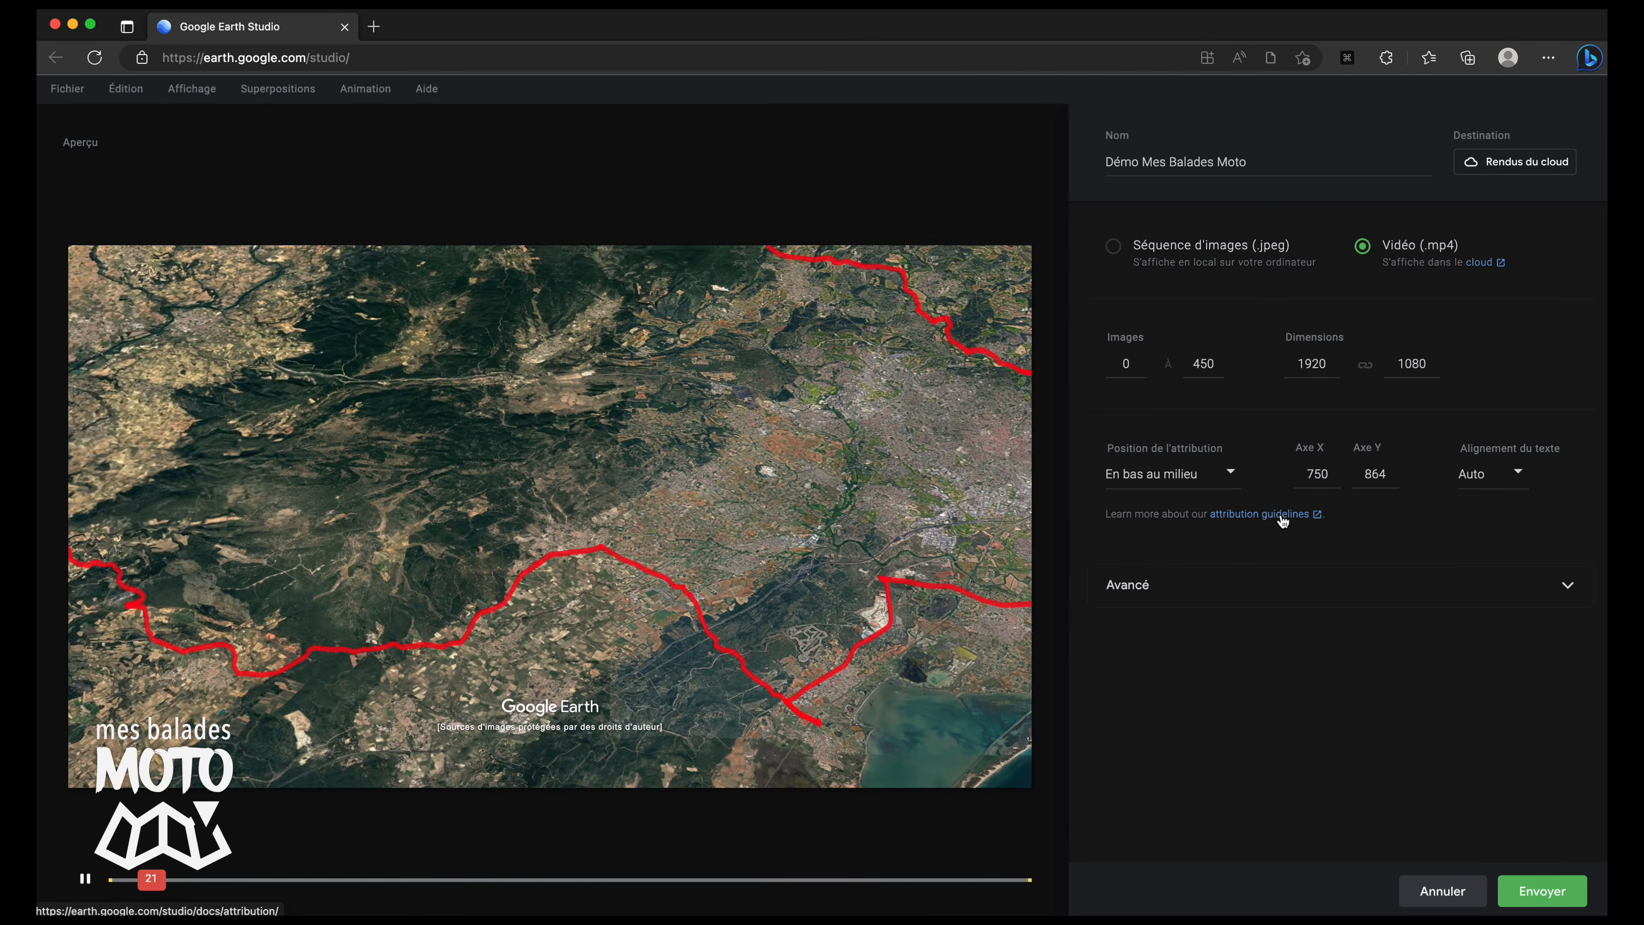
{"action": "left_click", "coordinate": [1542, 889]}
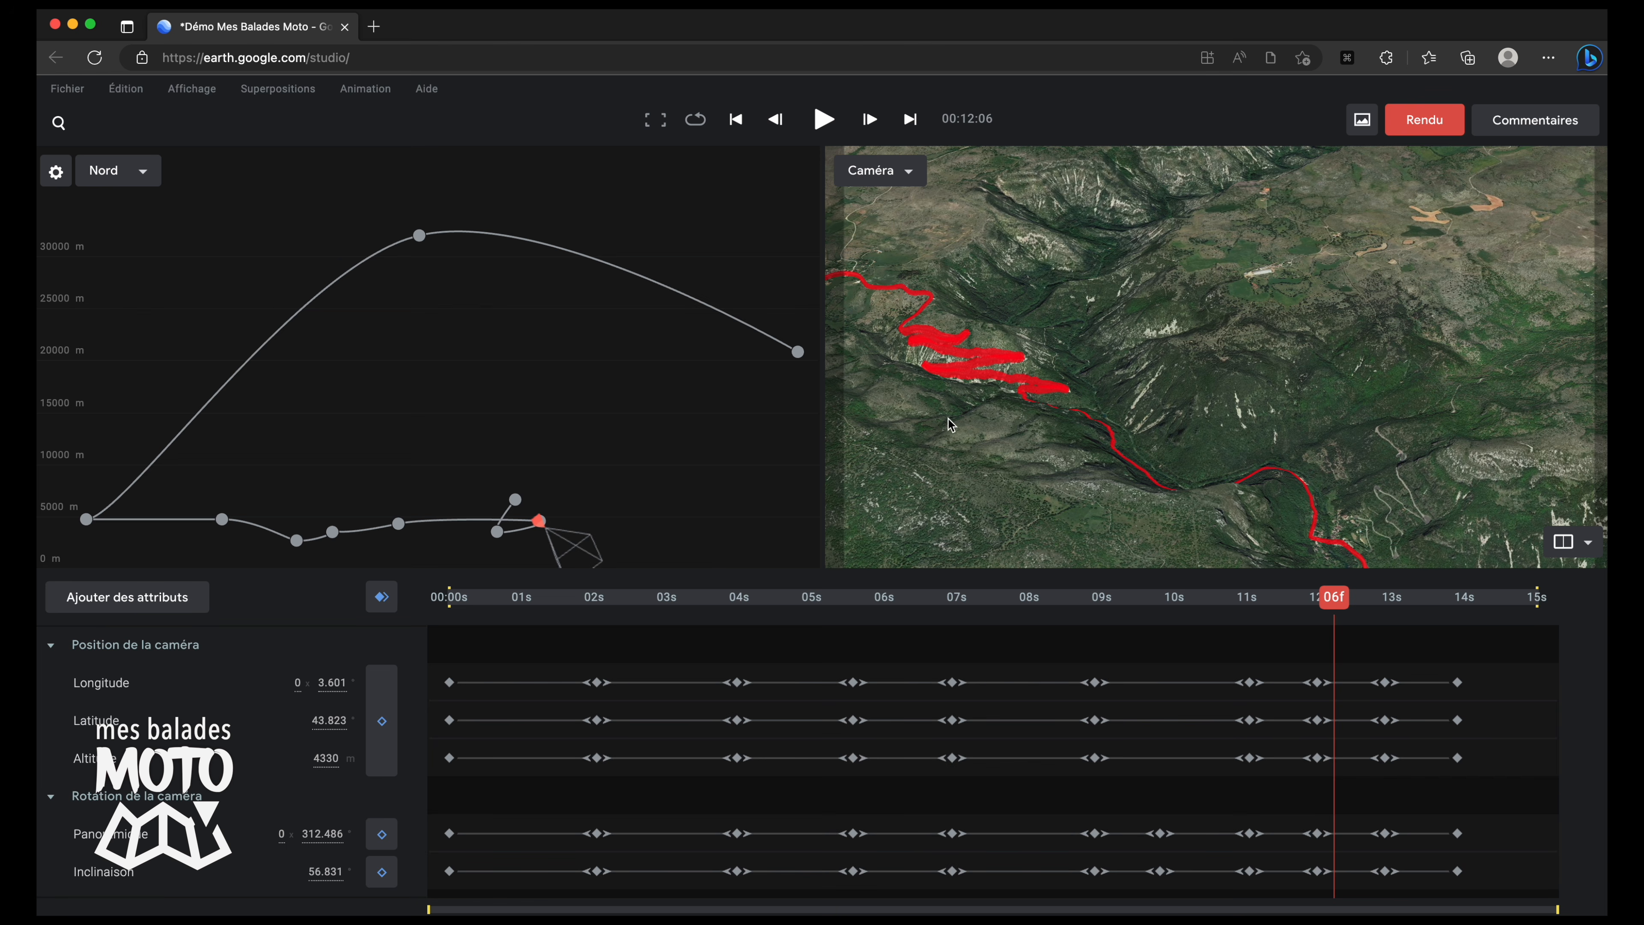
Step: Open the list of cloud renders to check the status of the submitted video
{"action": "left_click", "coordinate": [365, 88]}
{"action": "left_click", "coordinate": [410, 199]}
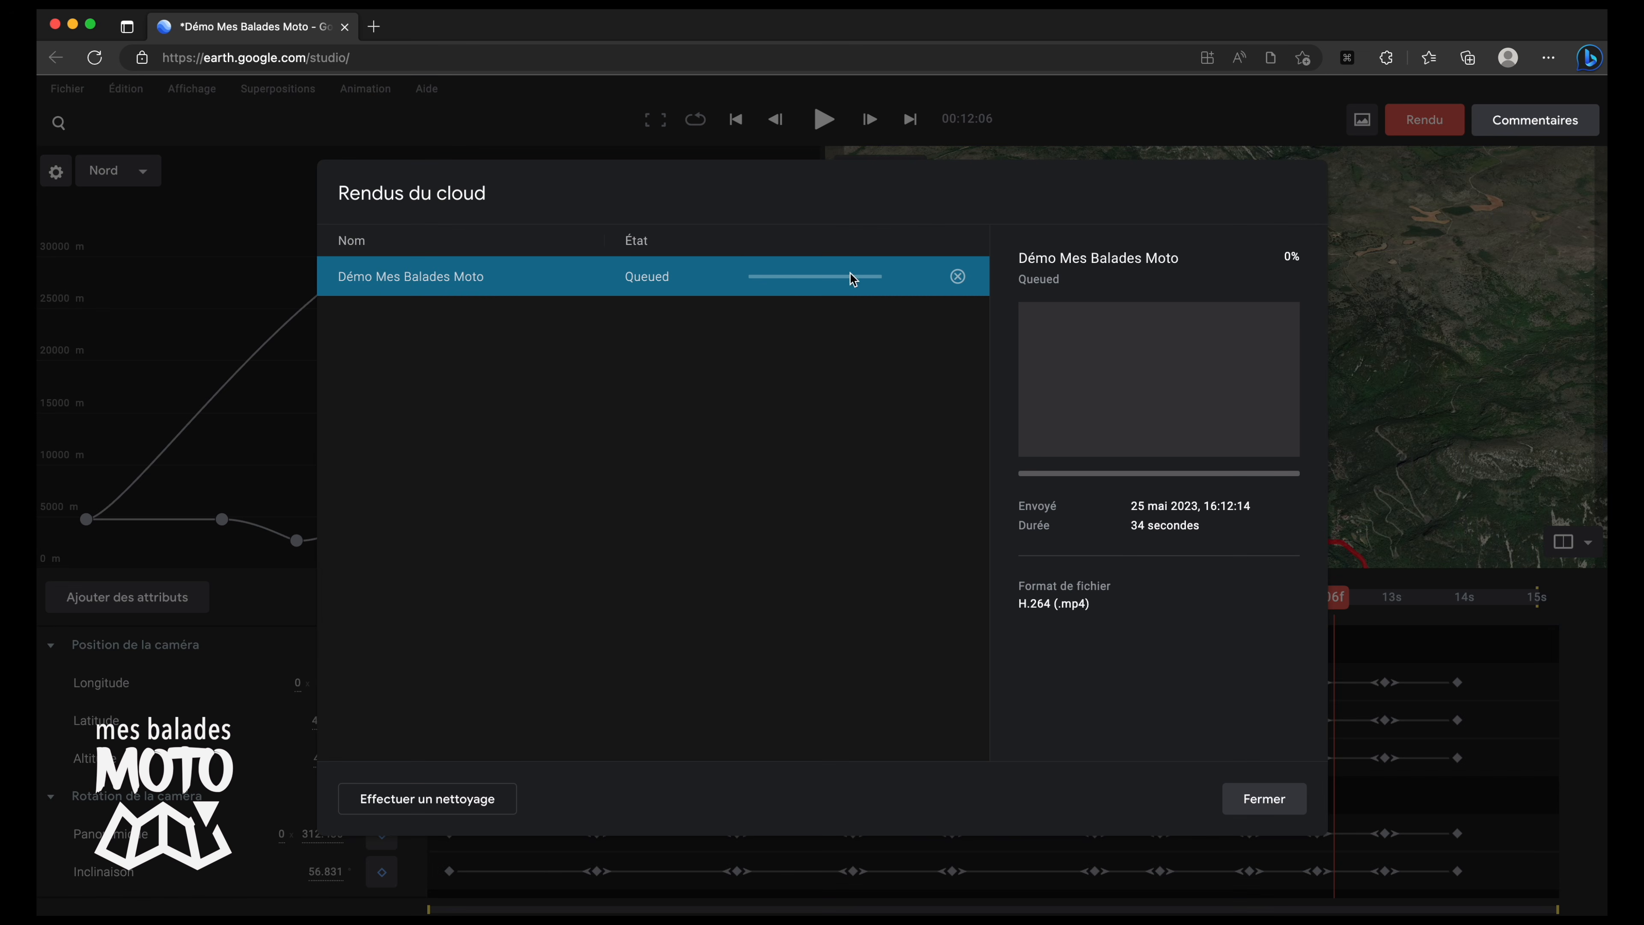